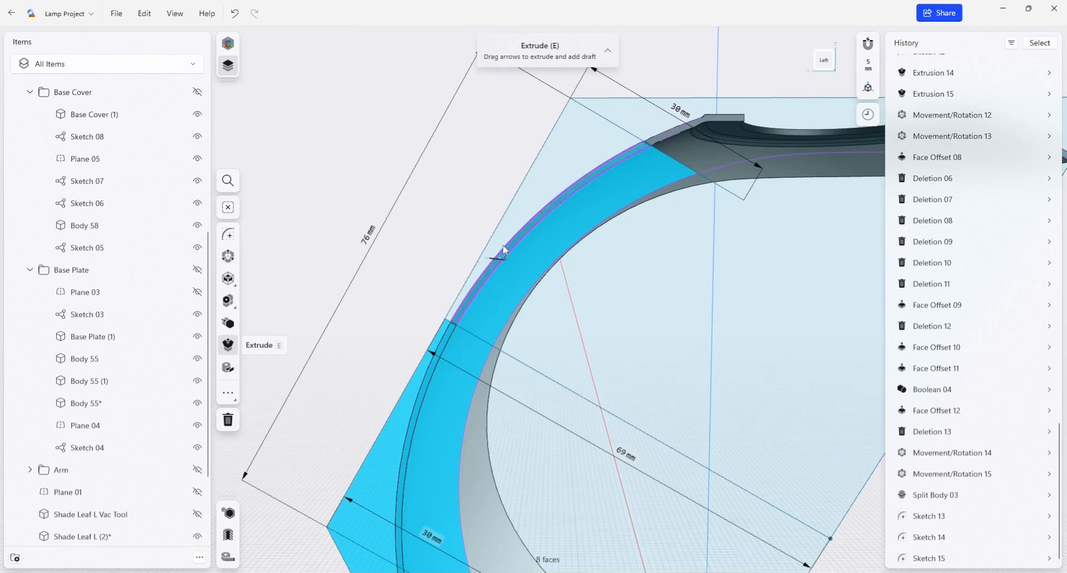
Extrude the sketch regions filling the band outside the leaf's inner curve, including the thin offset strips, by -47 mm across the leaf's width
click(512, 223)
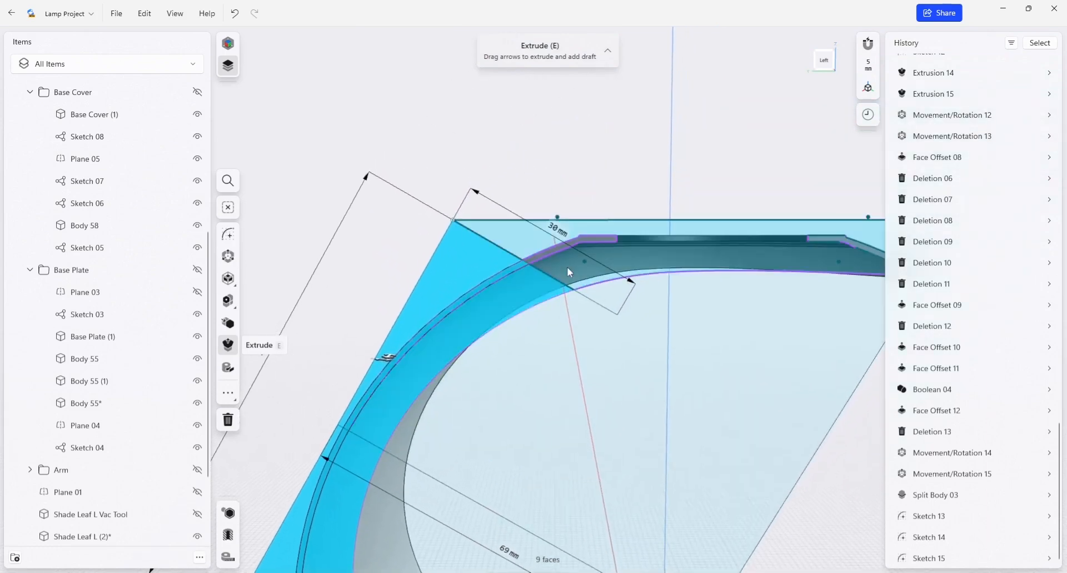
click(565, 265)
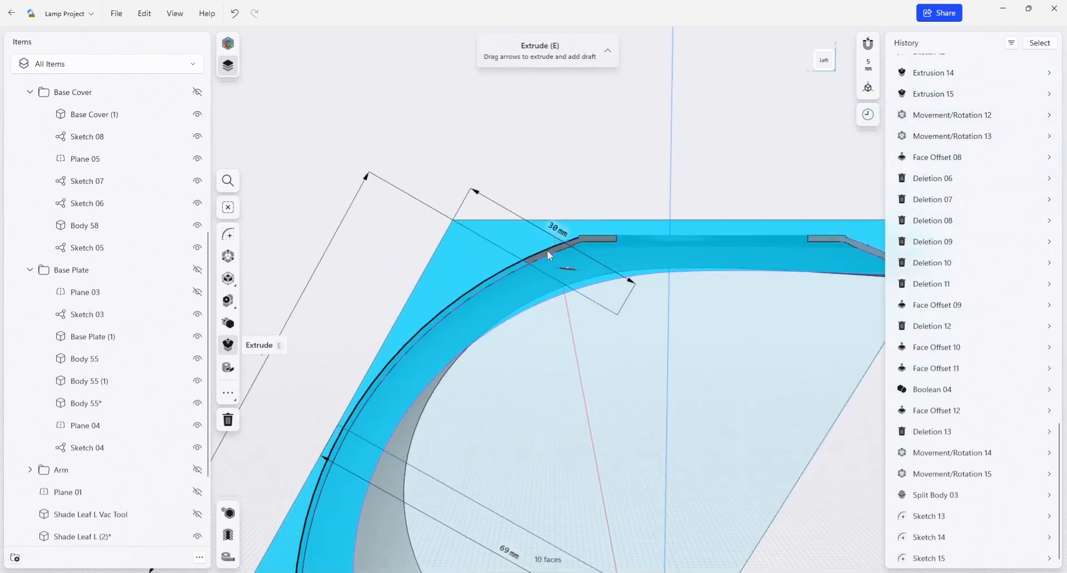
click(547, 251)
right_drag(548, 252, 556, 320)
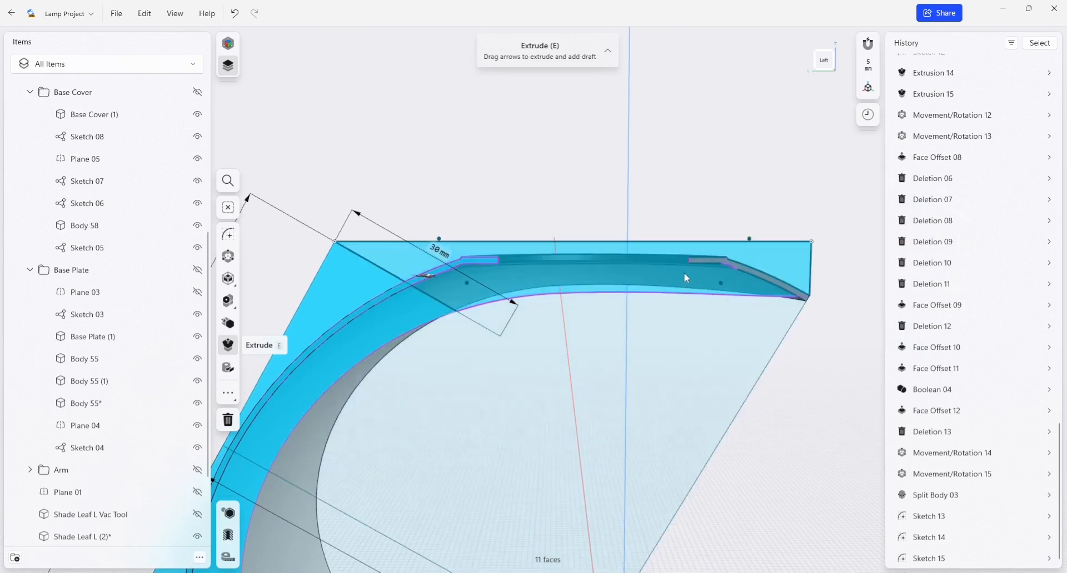
click(702, 259)
scroll(679, 299, down, 5)
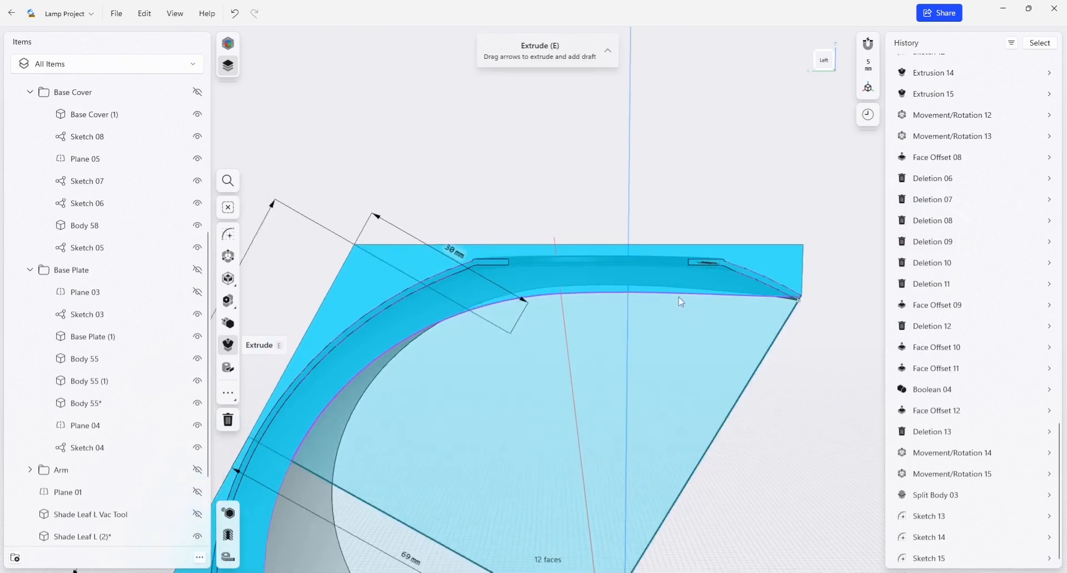
middle_drag(580, 354, 610, 288)
right_drag(648, 372, 705, 400)
right_drag(715, 489, 735, 467)
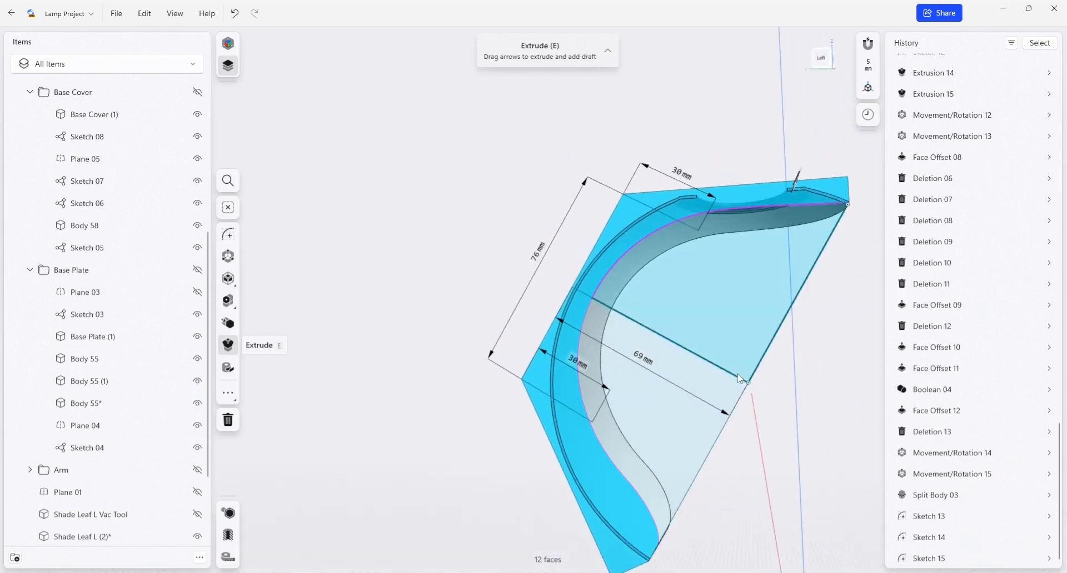
middle_drag(734, 369, 693, 323)
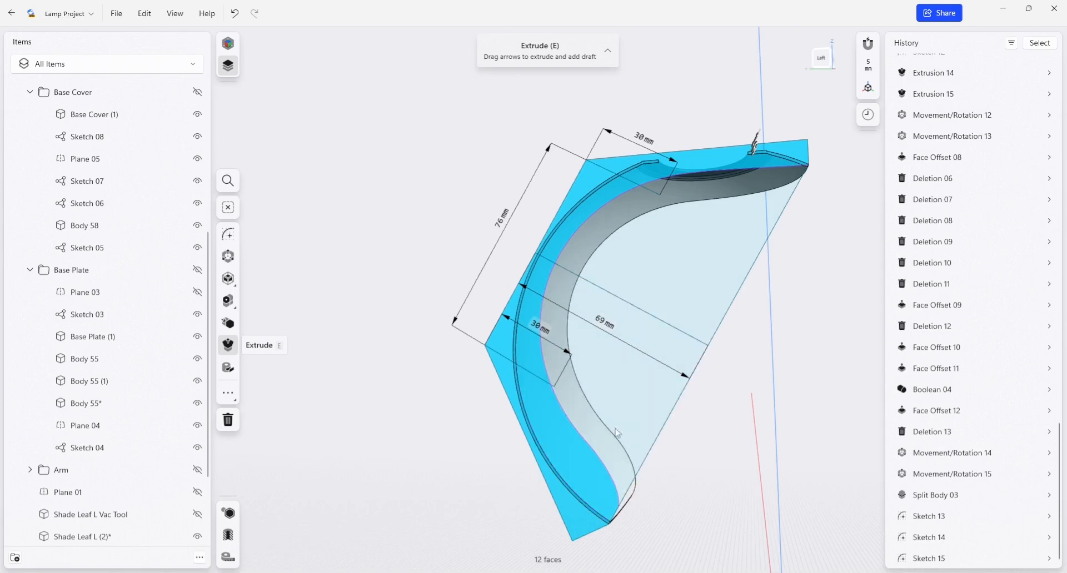
right_drag(751, 429, 698, 414)
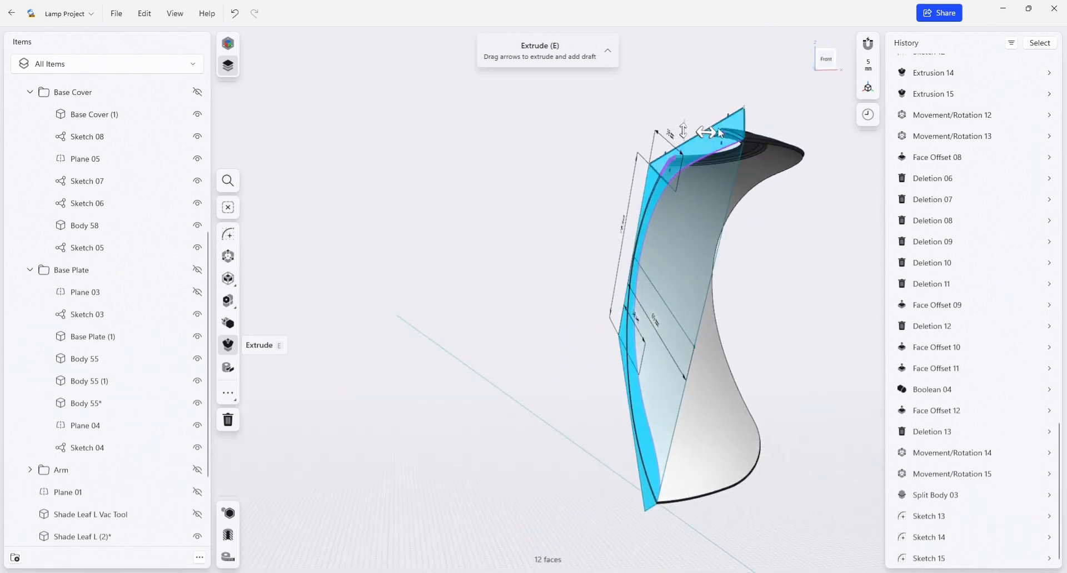
drag(748, 135, 860, 147)
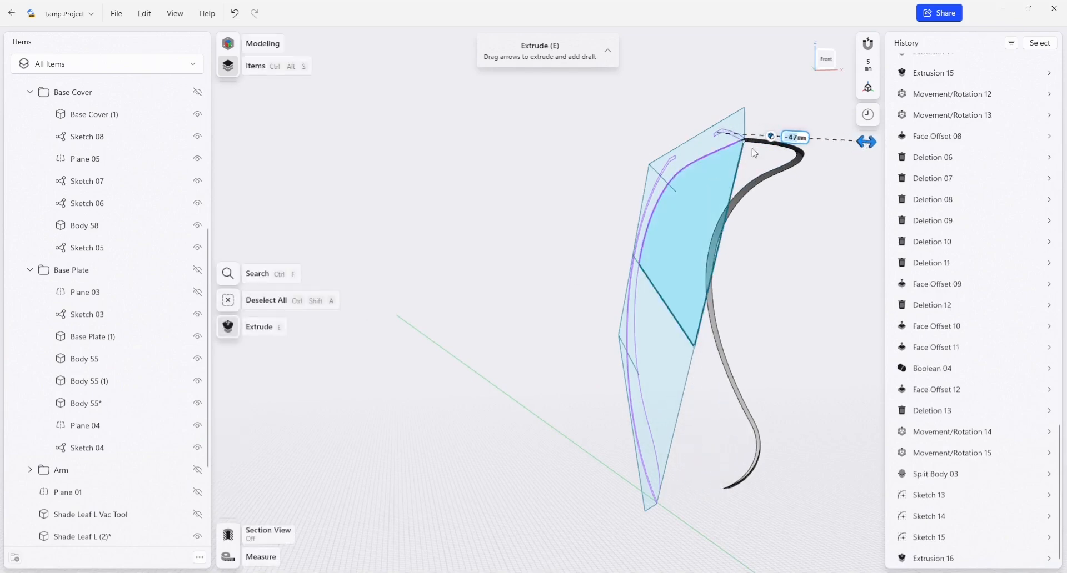
Make the extrusion a new body instead of a subtraction and confirm its distance of -47 mm
click(771, 137)
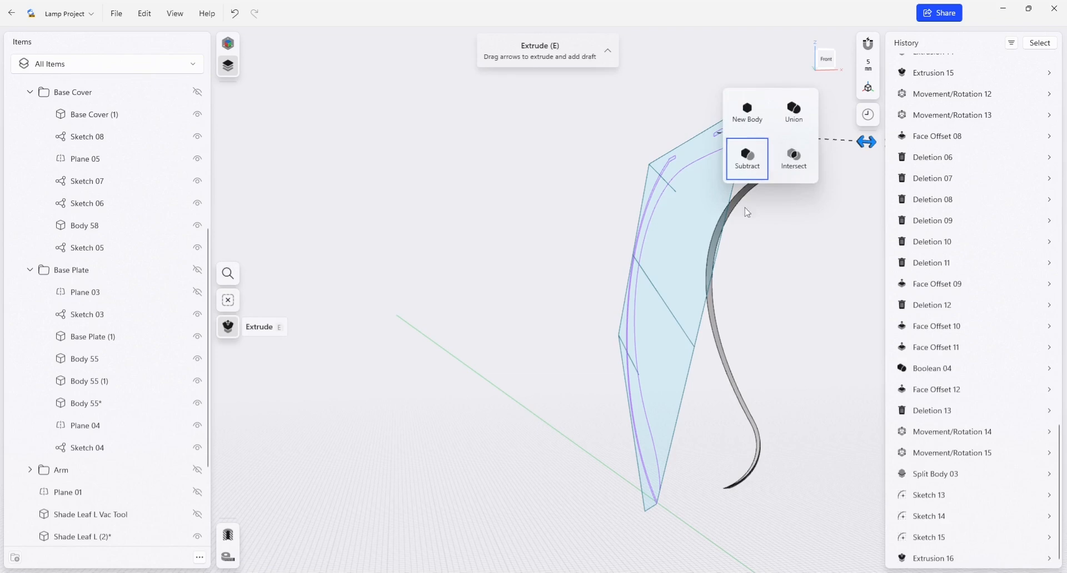
click(748, 122)
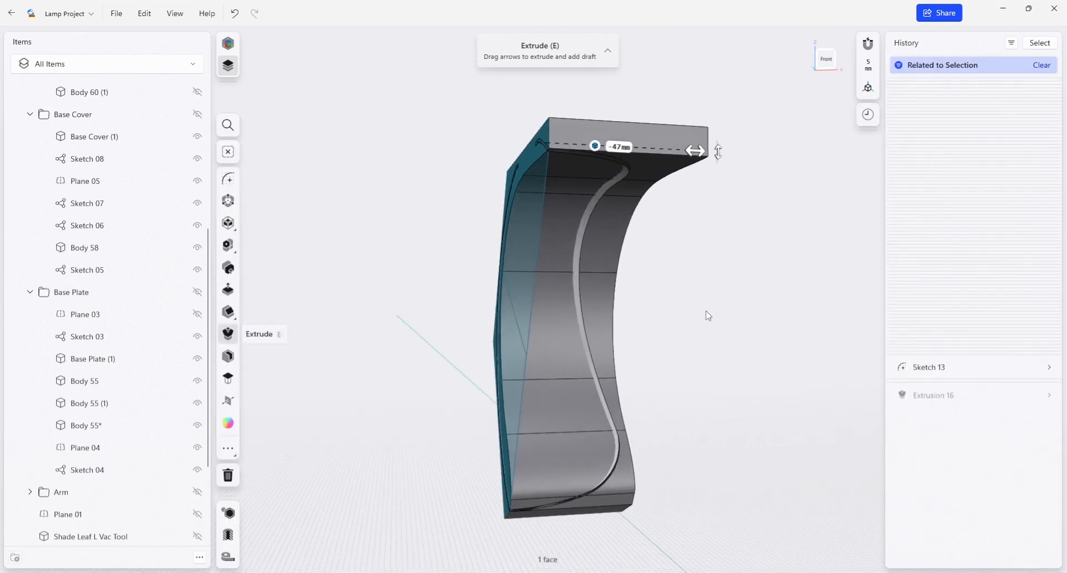
middle_drag(709, 315, 690, 269)
right_drag(695, 367, 675, 329)
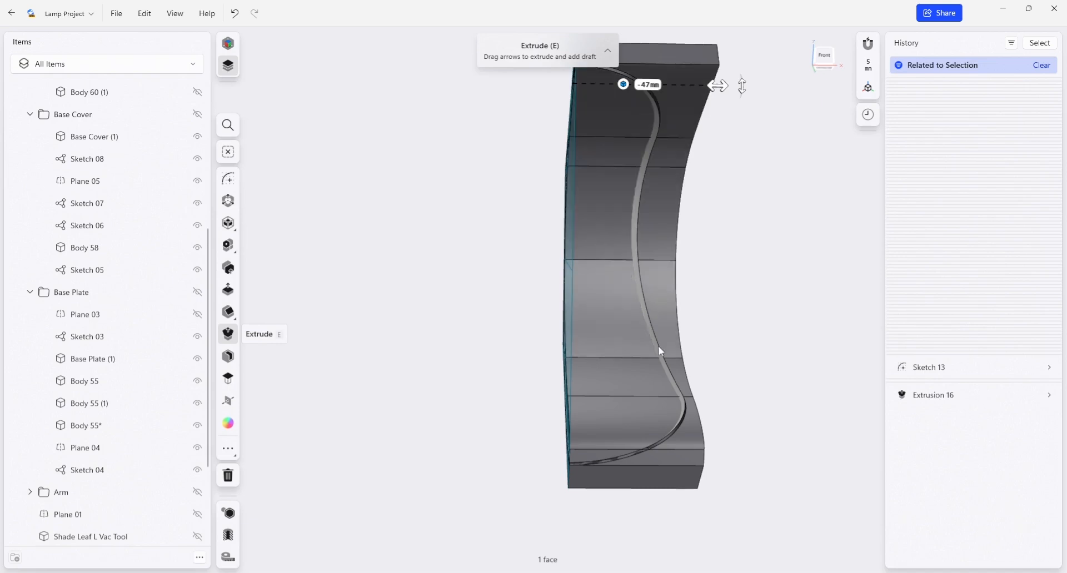
click(651, 85)
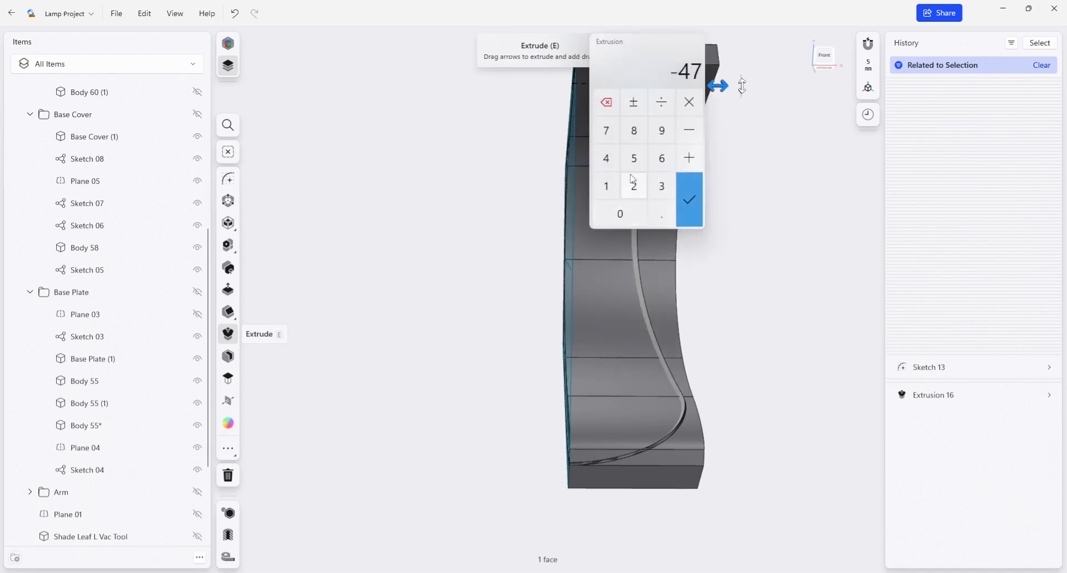
click(689, 200)
right_drag(815, 369, 747, 424)
click(754, 452)
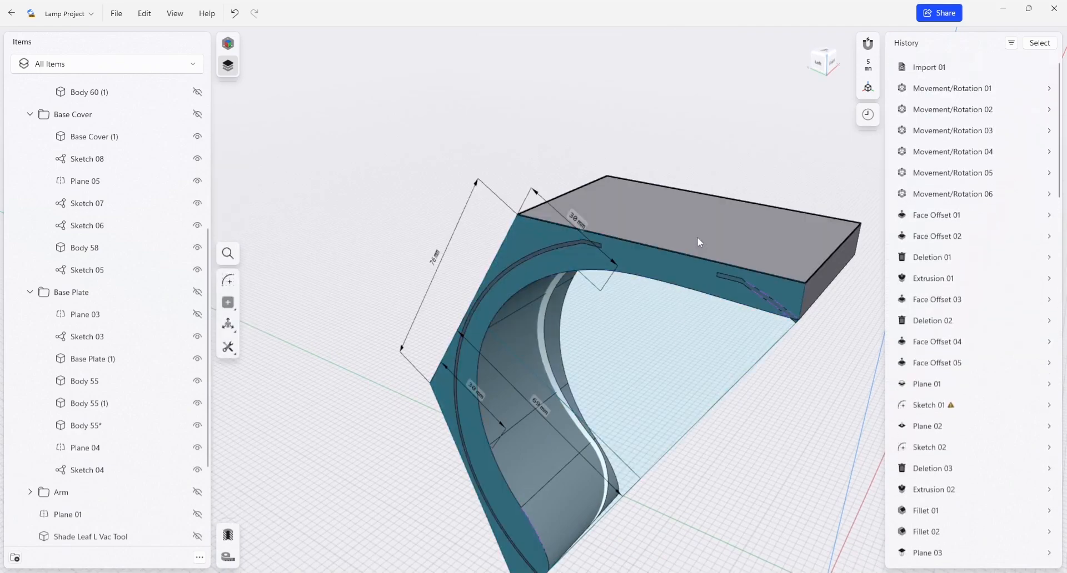
Start a new sketch on the flat rectangular top face of the extruded block
right_drag(759, 382, 713, 401)
click(605, 106)
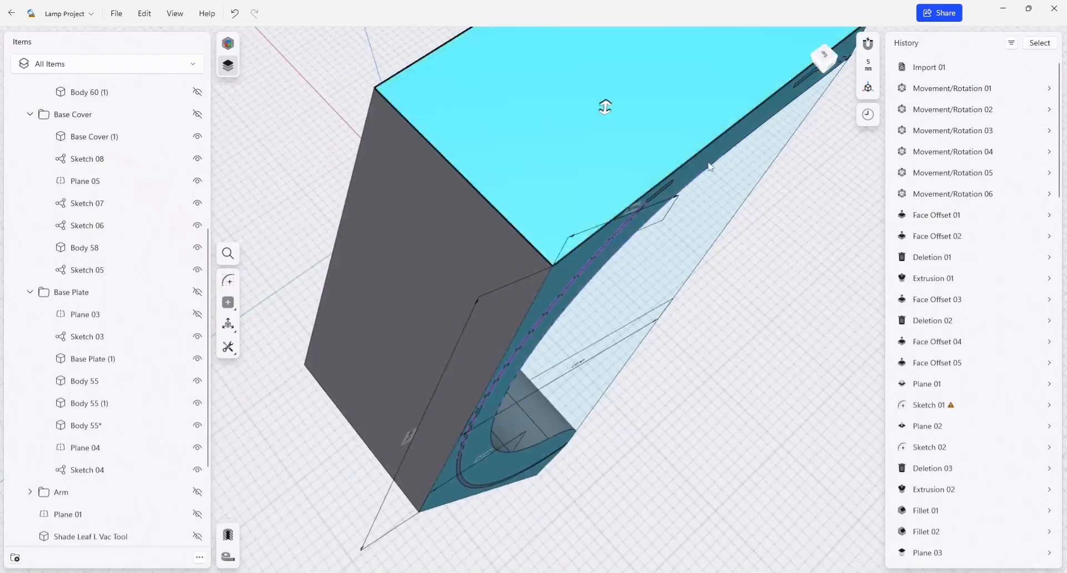
right_drag(605, 105, 668, 445)
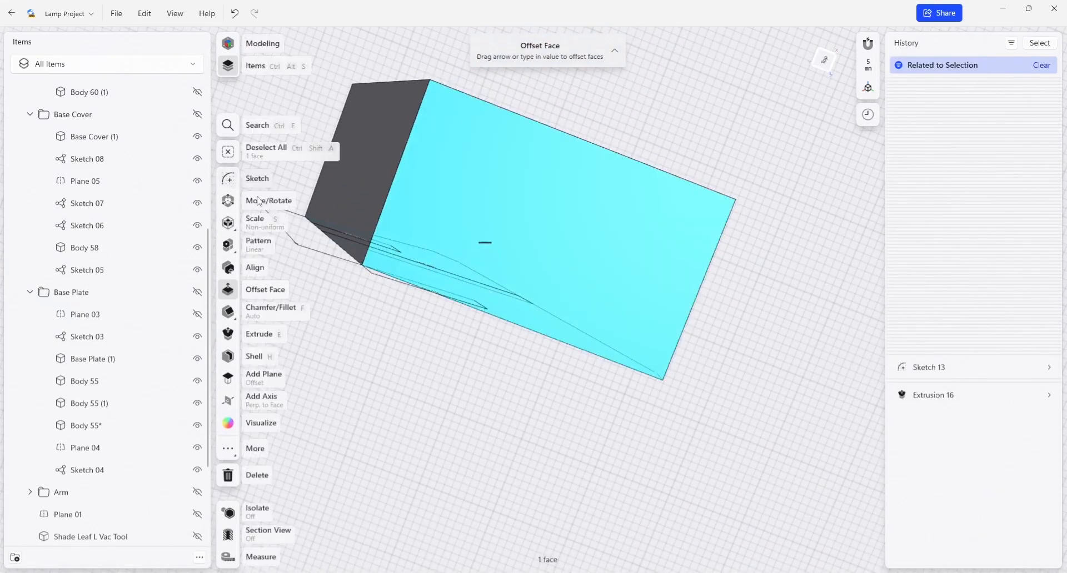
click(228, 179)
mouse_move(558, 378)
right_down()
mouse_move(517, 305)
mouse_move(522, 261)
mouse_move(595, 298)
mouse_move(251, 248)
right_up()
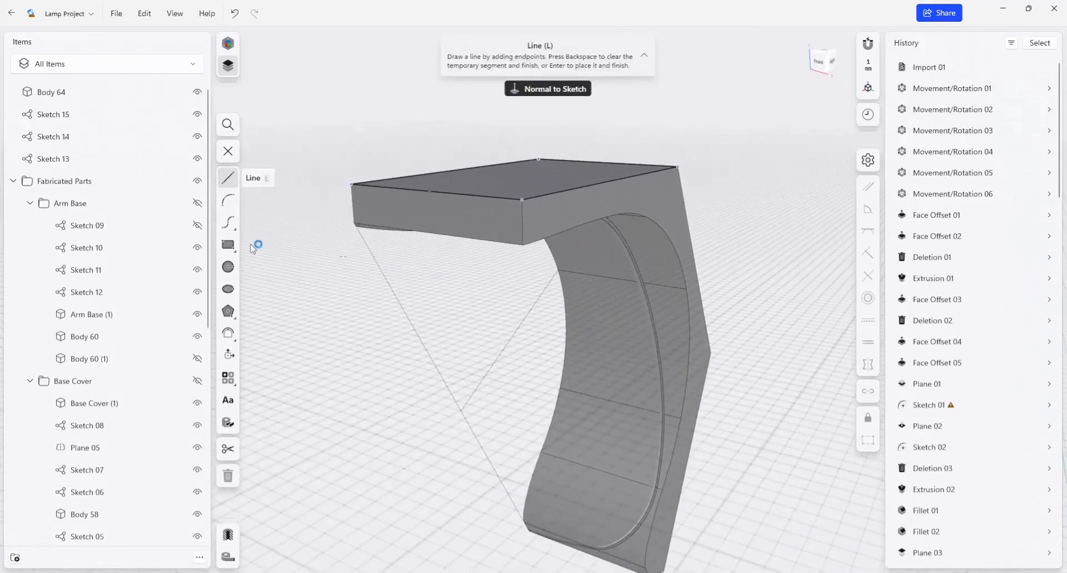
Project the four edges along the shade leaf's curved border onto the block's top face
click(228, 422)
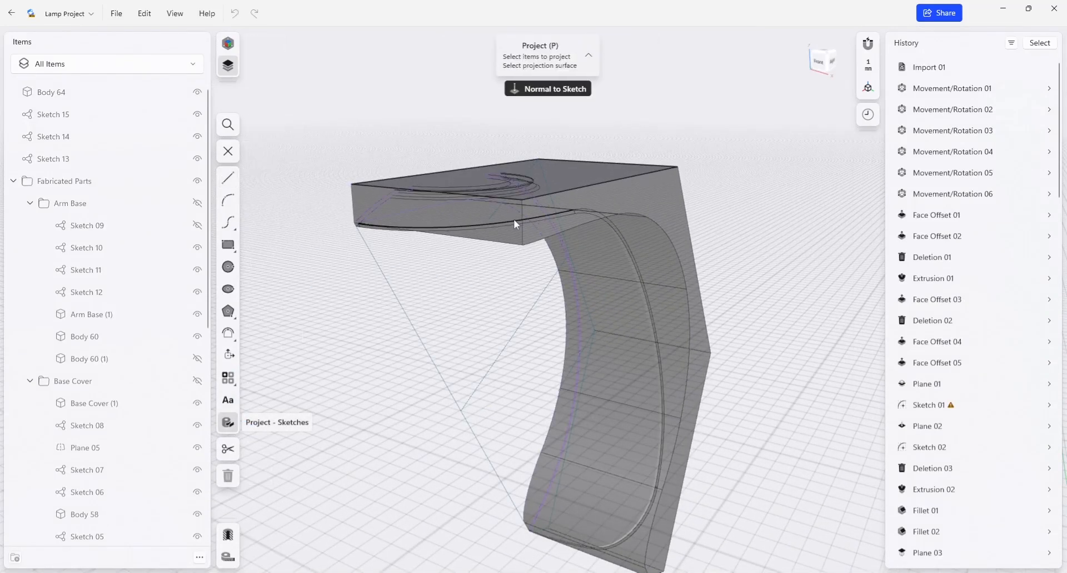
click(457, 230)
right_drag(597, 228, 566, 226)
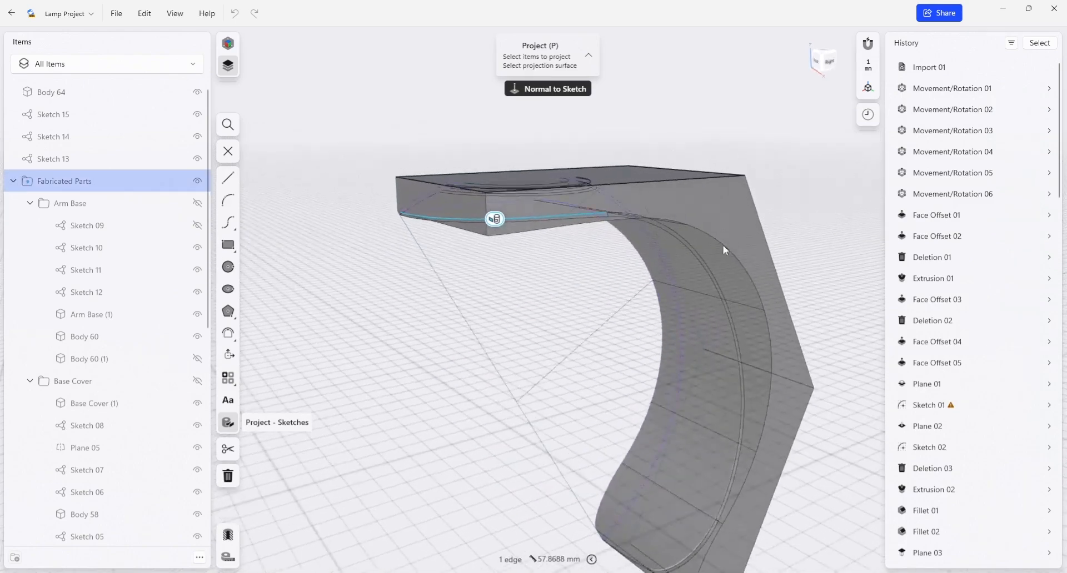
click(699, 252)
middle_drag(719, 310, 637, 180)
mouse_move(624, 440)
right_down()
mouse_move(646, 383)
mouse_move(624, 452)
right_up()
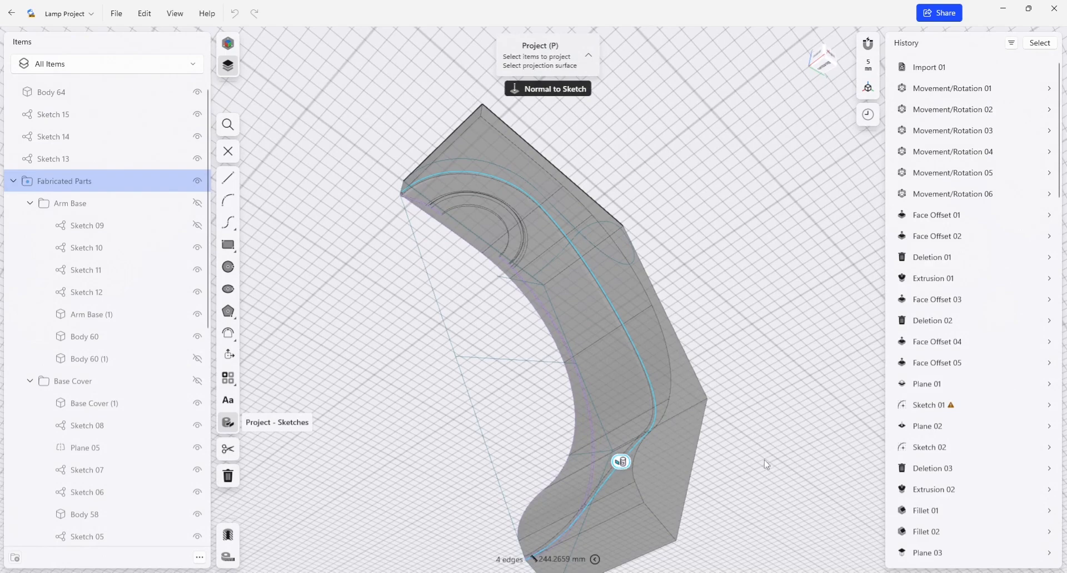
click(770, 356)
Delete the two unneeded projected curve segments crossing the top face beside its shared edge with the slanted face, and leave the sketch
middle_drag(716, 86, 684, 212)
mouse_move(684, 211)
right_down()
mouse_move(686, 317)
mouse_move(694, 303)
right_up()
scroll(528, 321, up, 5)
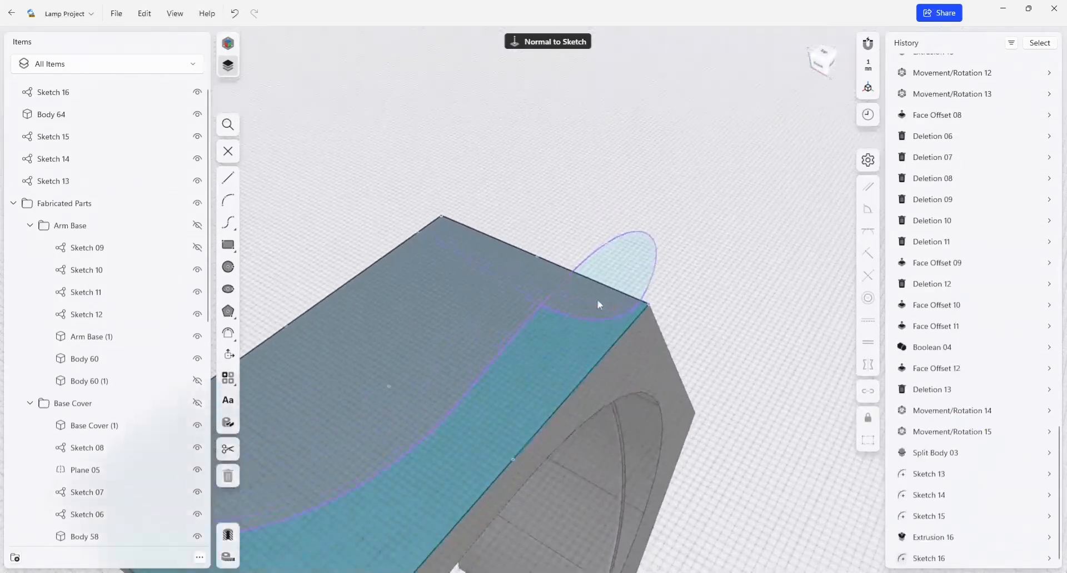
click(636, 309)
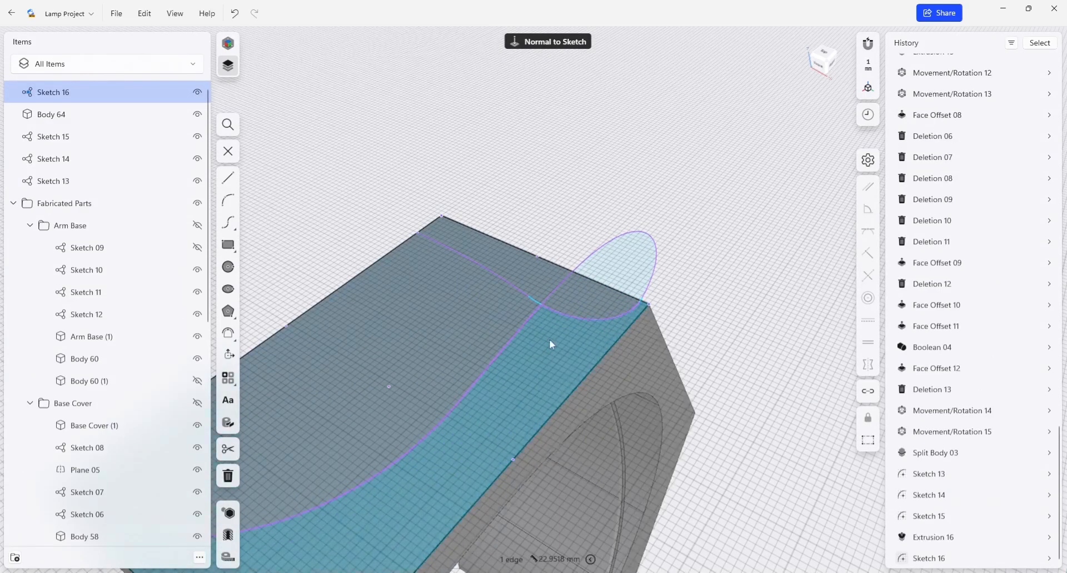
right_drag(549, 340, 528, 302)
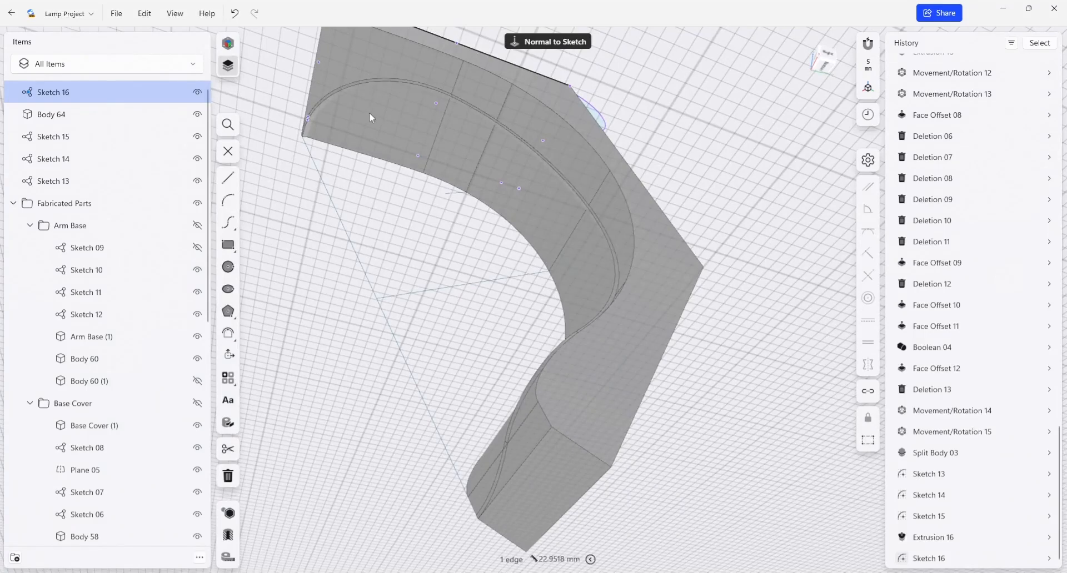
mouse_move(369, 112)
right_down()
mouse_move(419, 139)
mouse_move(433, 279)
right_up()
middle_drag(415, 125, 470, 291)
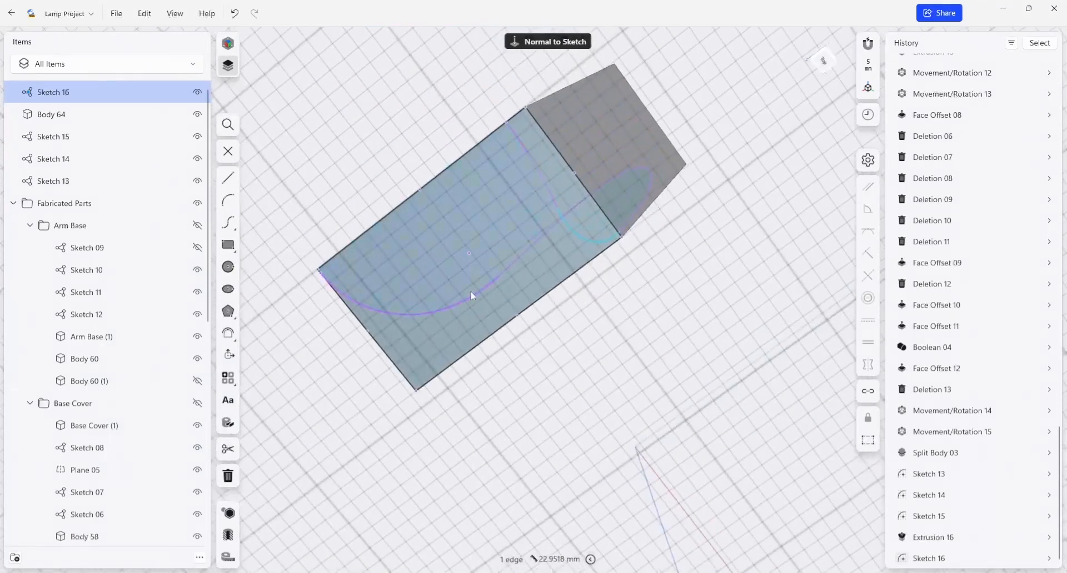
right_drag(470, 292, 472, 239)
scroll(528, 170, up, 3)
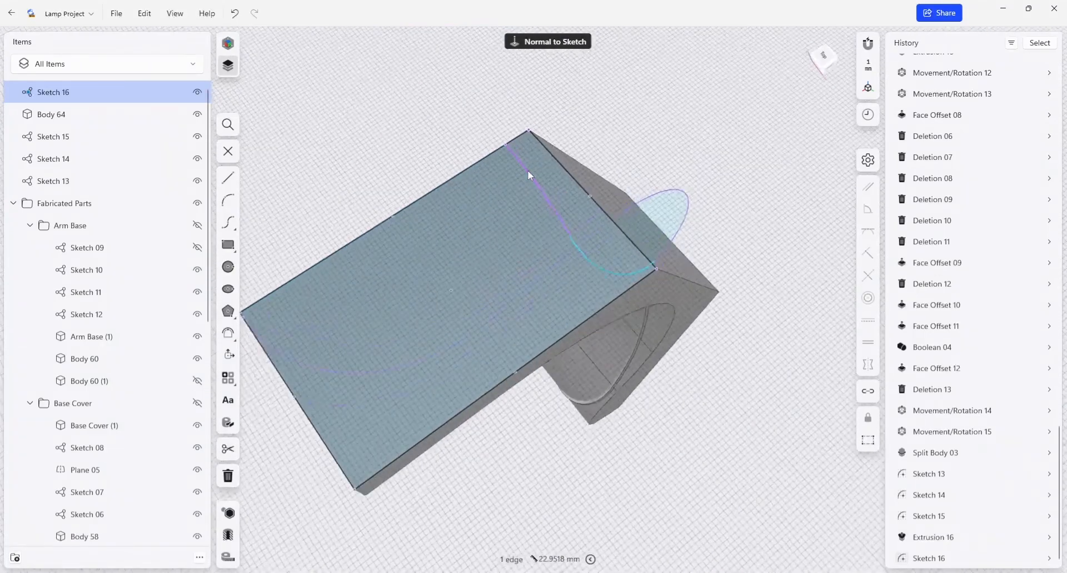
click(561, 222)
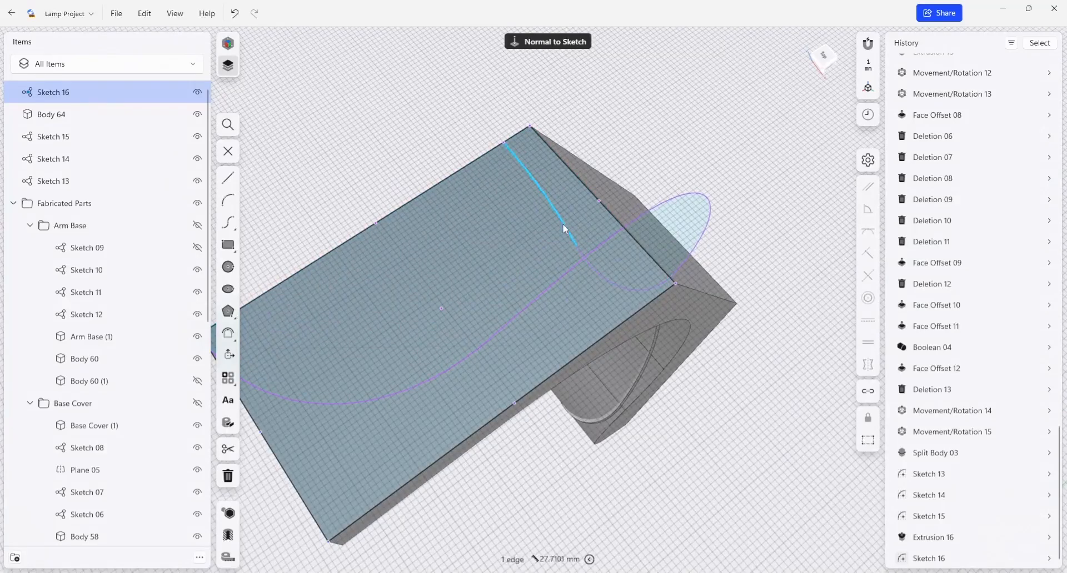
key(Delete)
key(Escape)
click(607, 271)
click(613, 285)
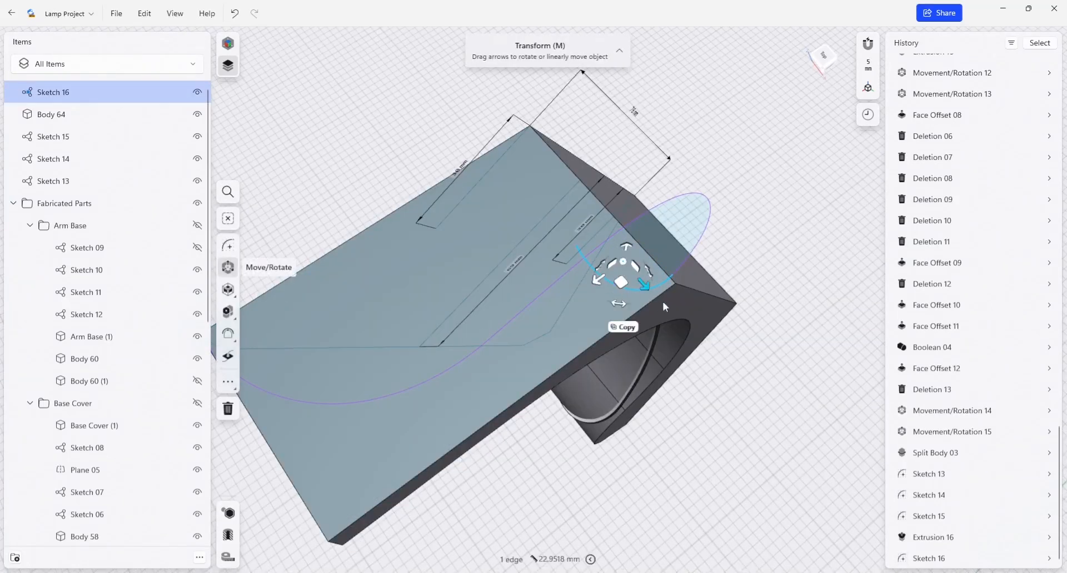
key(Escape)
Extrude the top-face region outside the remaining projected curve downward, up to the curved surface inside the block
right_drag(733, 430, 730, 410)
middle_drag(730, 410, 771, 410)
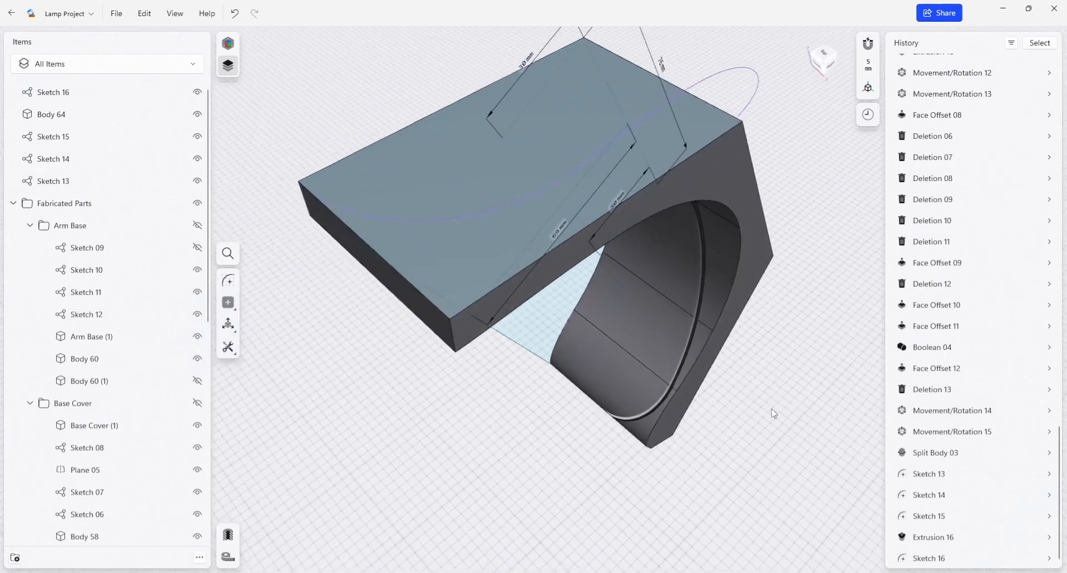
click(667, 152)
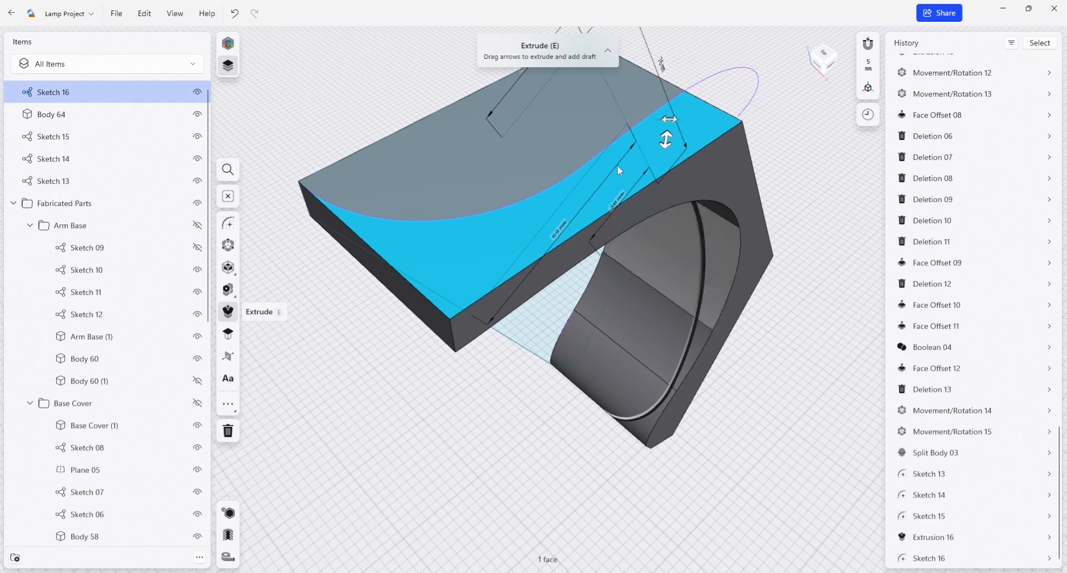
mouse_move(668, 143)
mouse_down()
mouse_move(645, 247)
mouse_move(686, 230)
mouse_up()
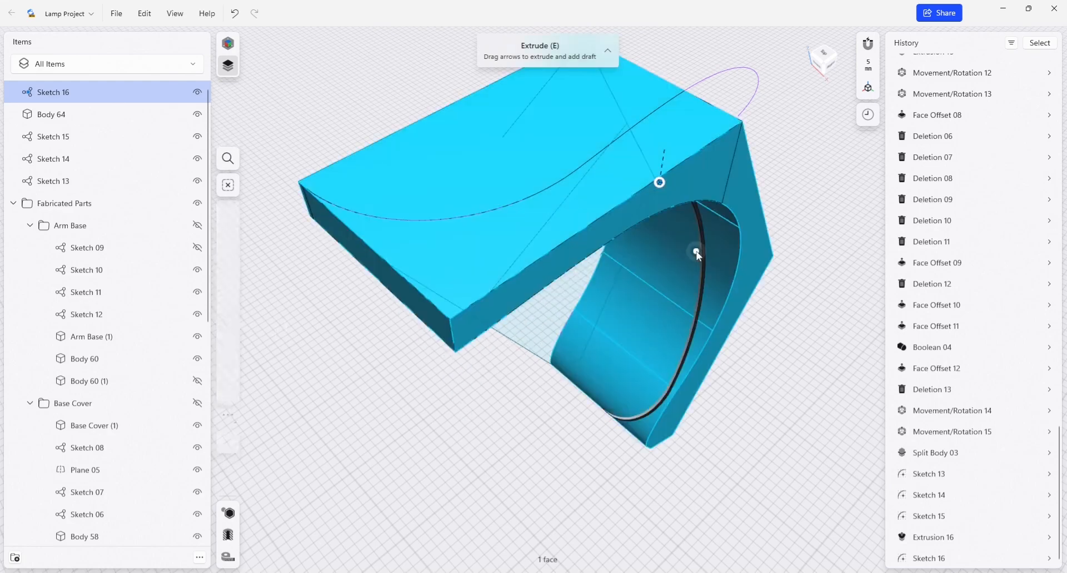
click(678, 254)
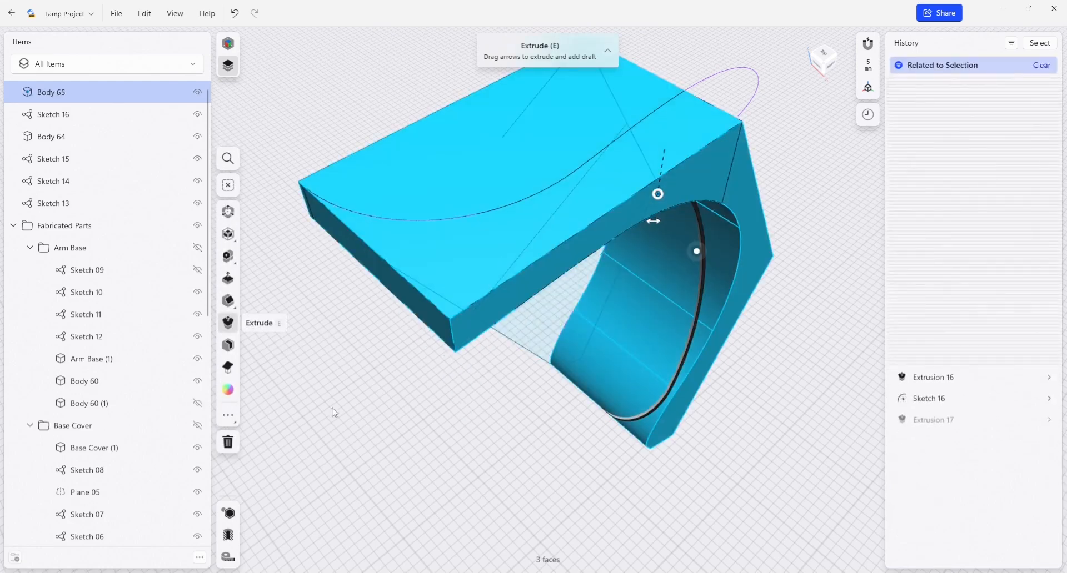
Change the extrusion to Subtract so it cuts the block along the leaf's edge, and inspect the cut
right_drag(485, 404, 489, 383)
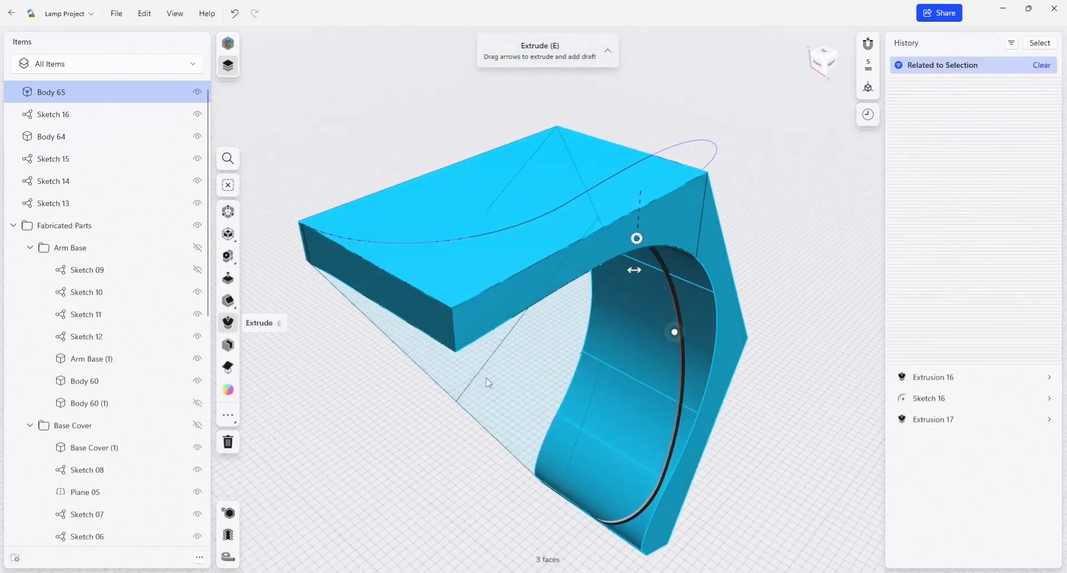
click(637, 240)
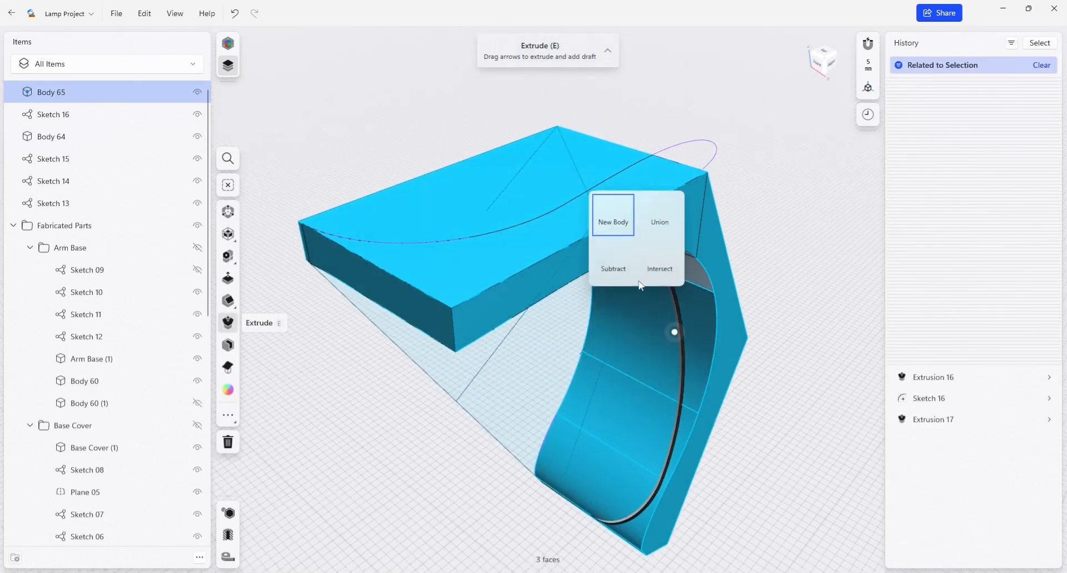
click(610, 271)
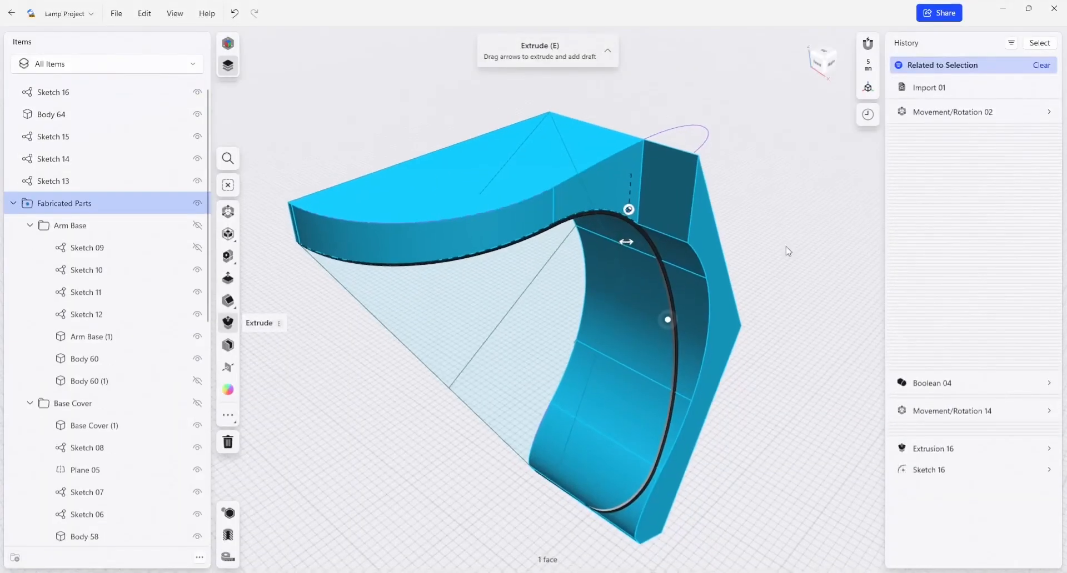
right_drag(786, 247, 788, 235)
right_drag(800, 306, 803, 276)
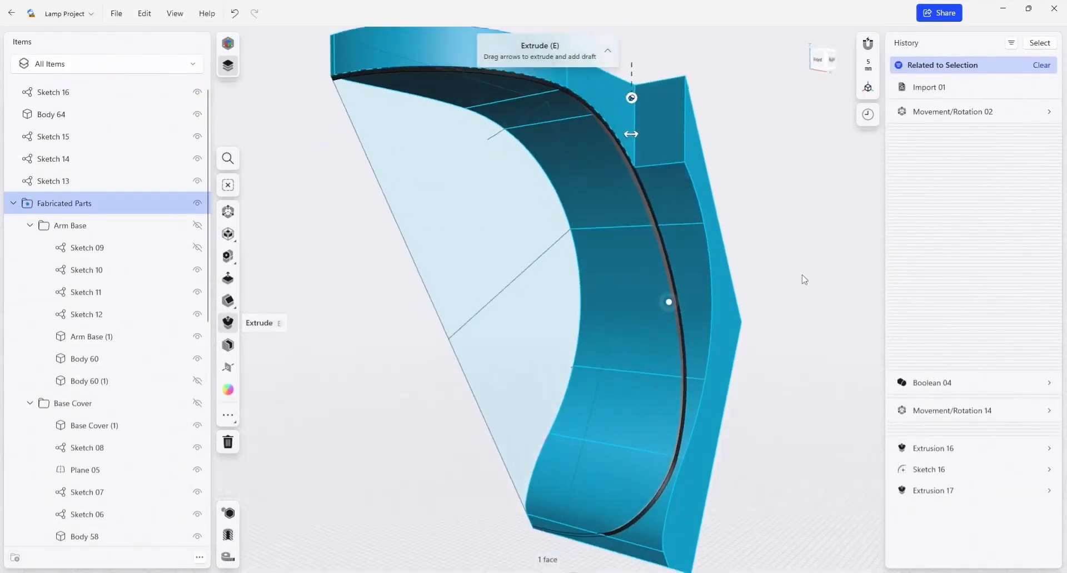
middle_drag(802, 276, 804, 290)
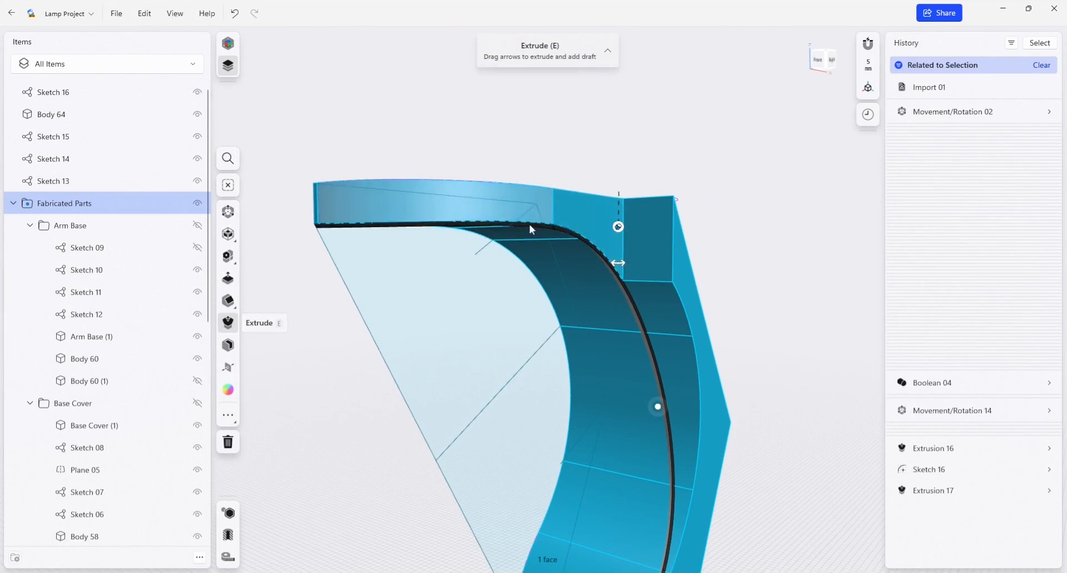
Finish the top-face cut and start a sketch on the block's upper slanted back face
right_drag(529, 225, 635, 276)
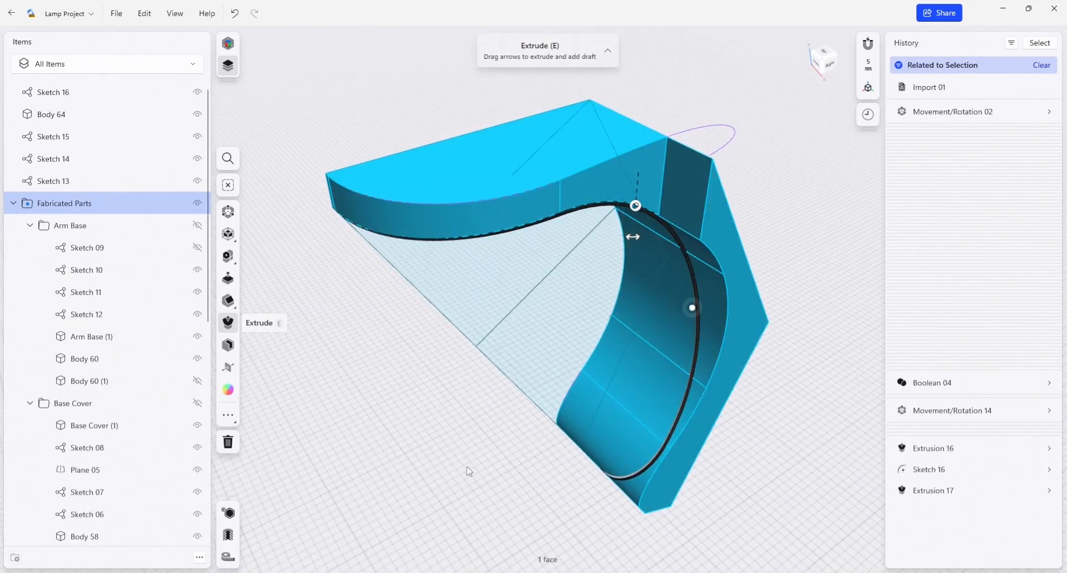
click(843, 433)
right_drag(843, 433, 762, 405)
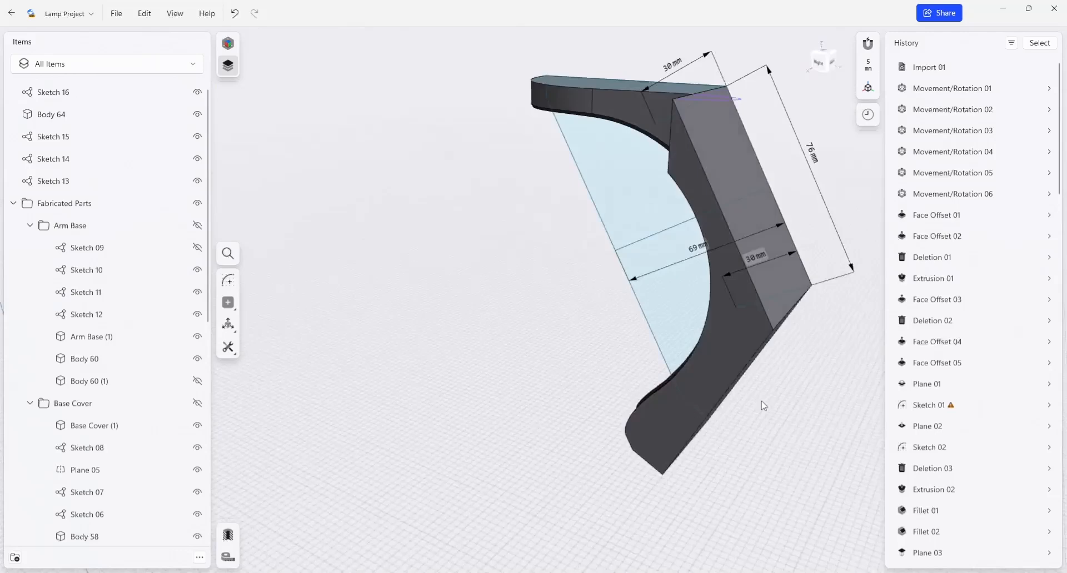
click(778, 289)
right_drag(843, 348, 714, 406)
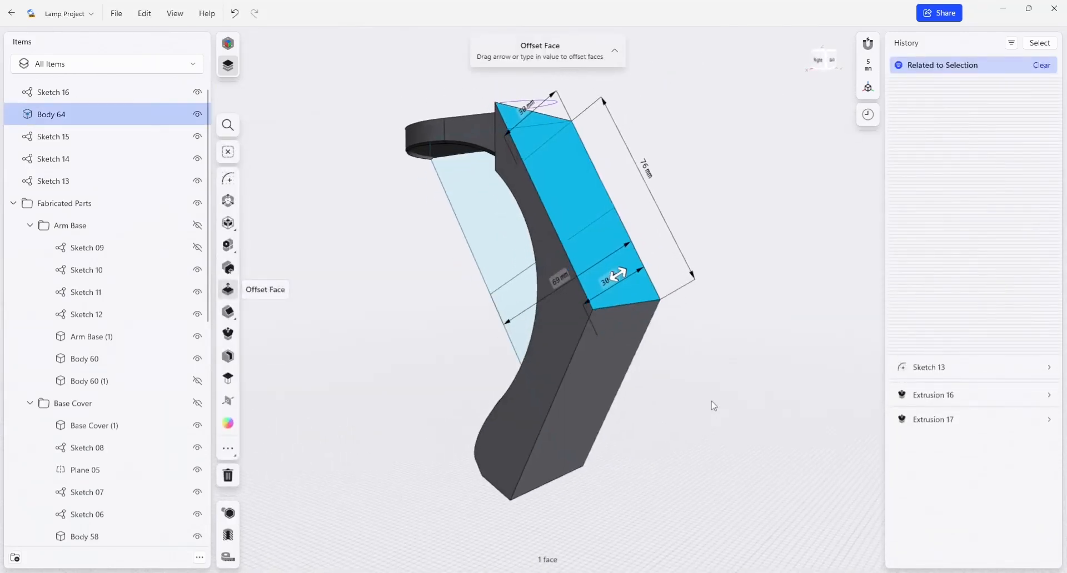
right_drag(448, 248, 393, 292)
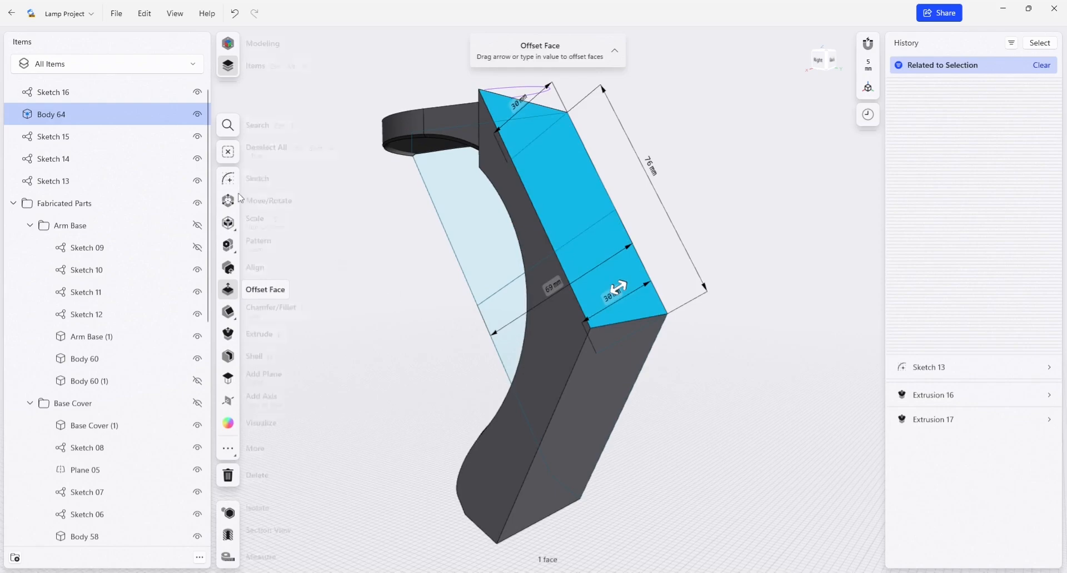
click(227, 179)
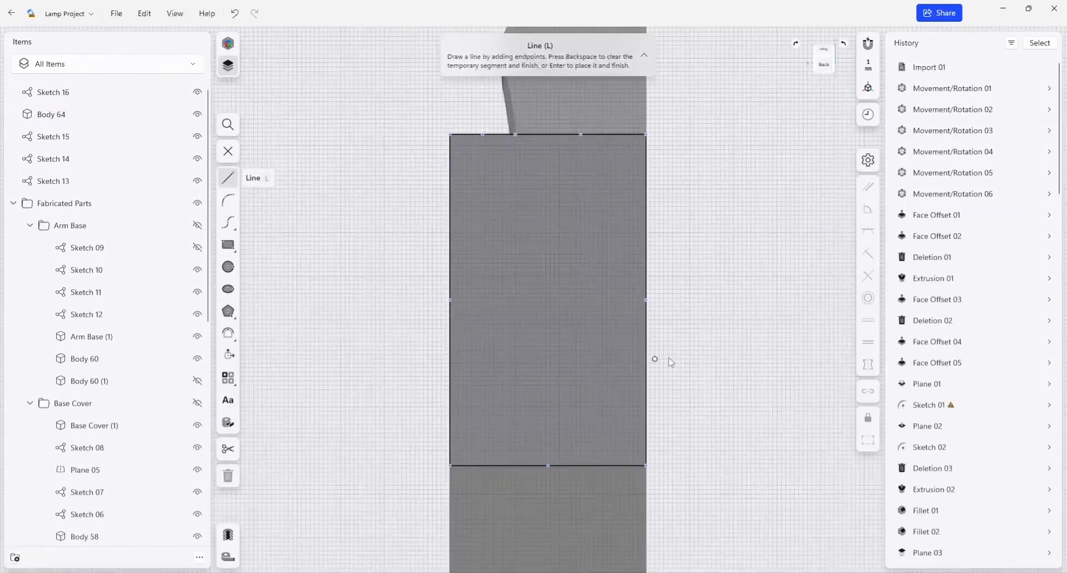
Project the long curved edge of the shade leaf onto the upper slanted back face and leave the sketch
mouse_move(676, 362)
right_down()
mouse_move(753, 363)
mouse_move(776, 339)
mouse_move(773, 327)
right_up()
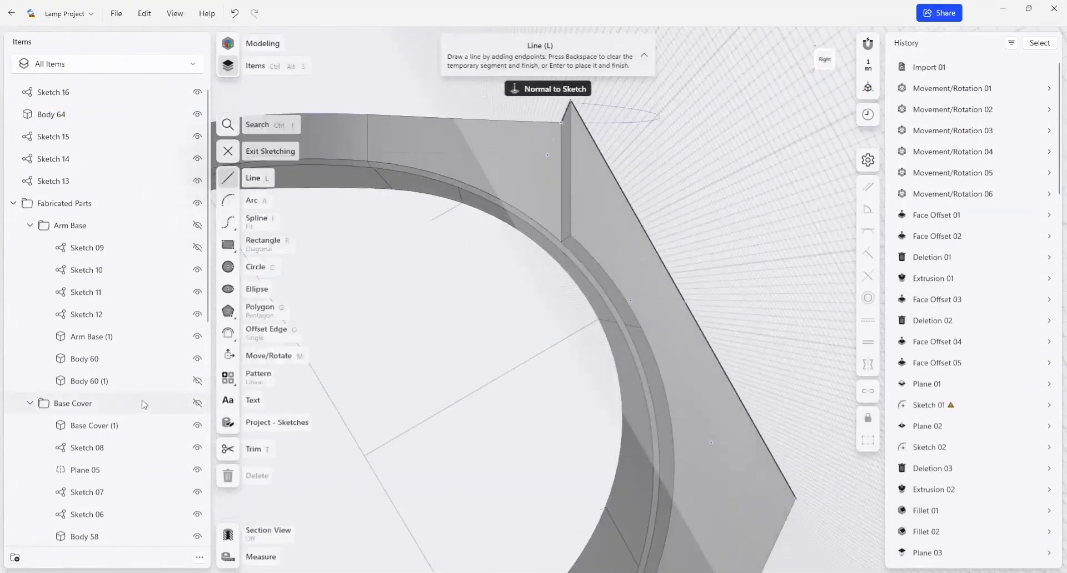
click(236, 428)
right_drag(592, 288, 553, 300)
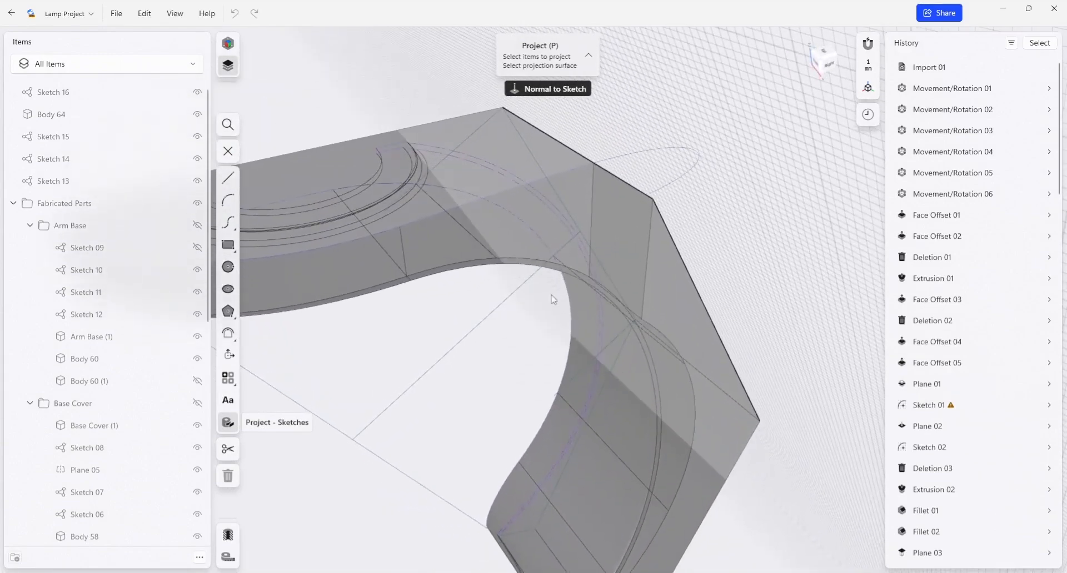
click(567, 272)
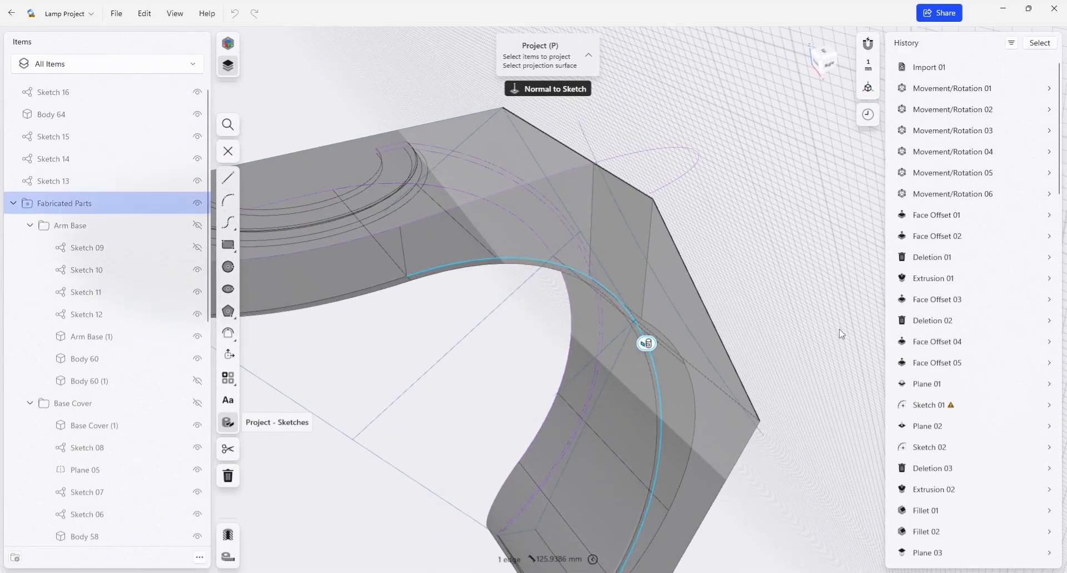
right_drag(841, 334, 732, 271)
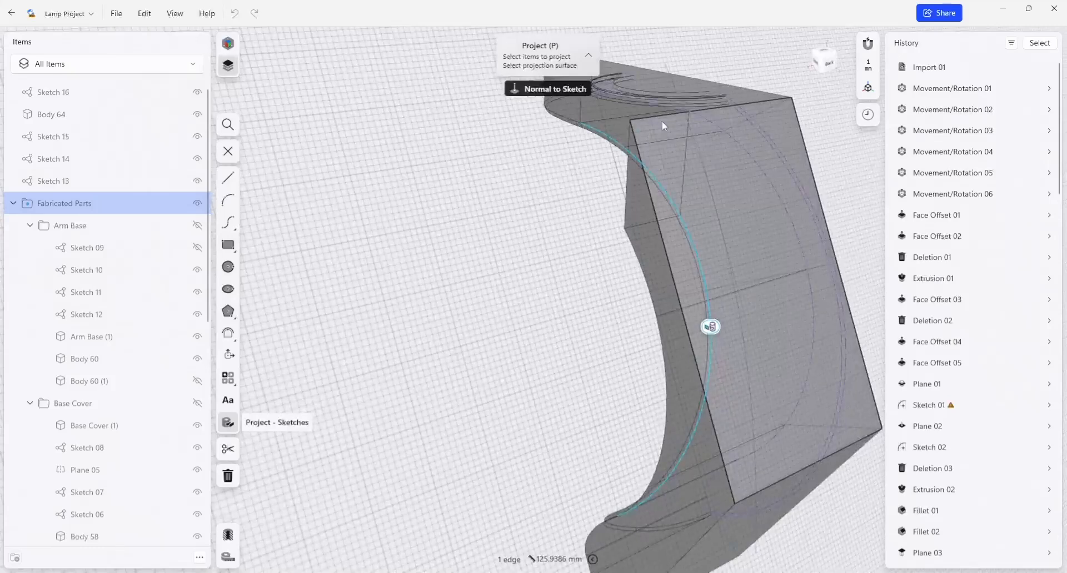
middle_drag(489, 319, 483, 252)
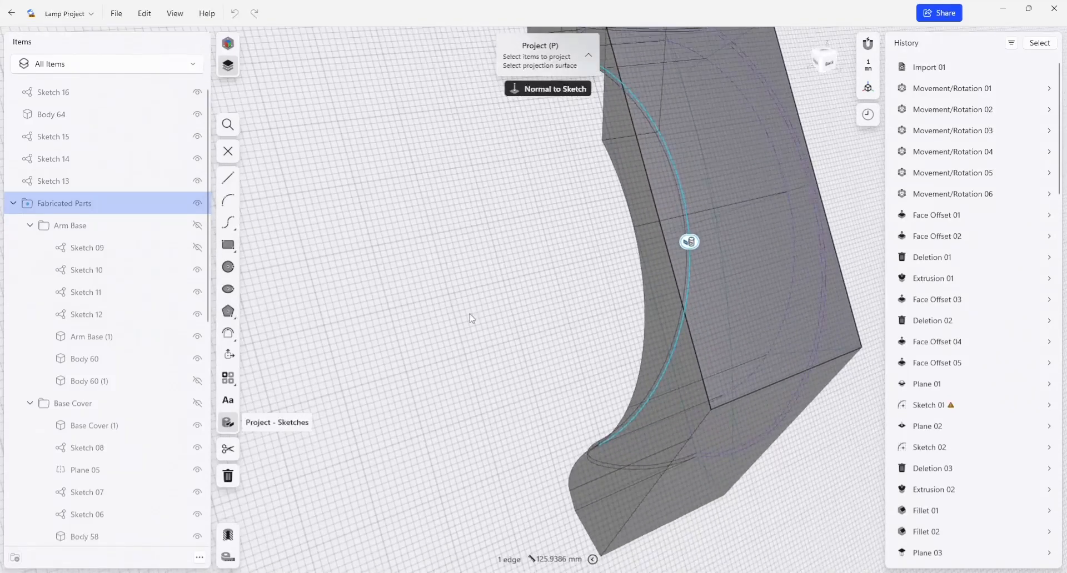
click(579, 382)
Extrude the slanted-face region outside the projected curve 33 mm into the block and set the operation to Subtract
click(698, 288)
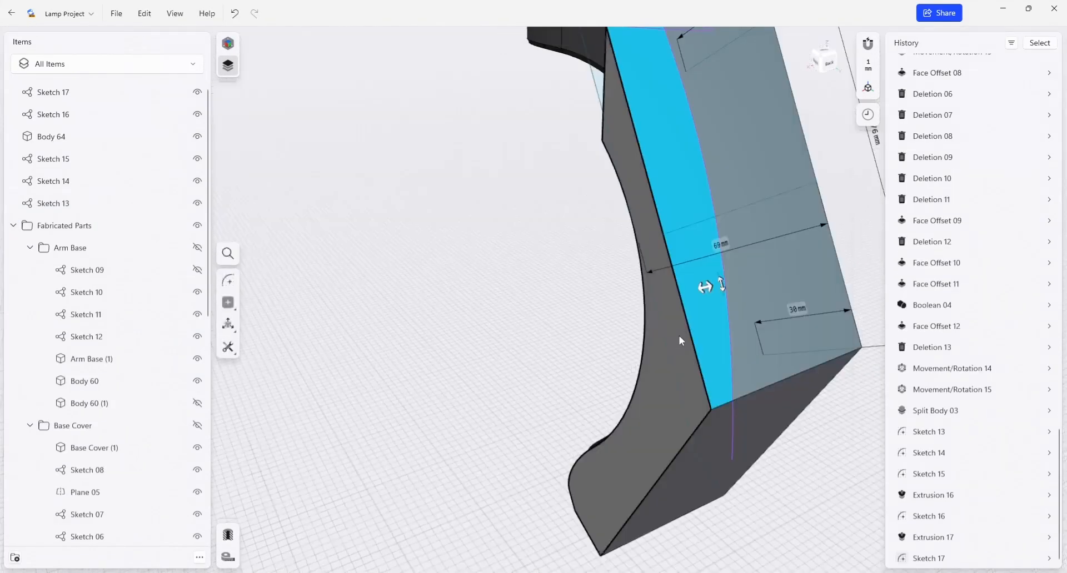
key(e)
drag(691, 289, 658, 308)
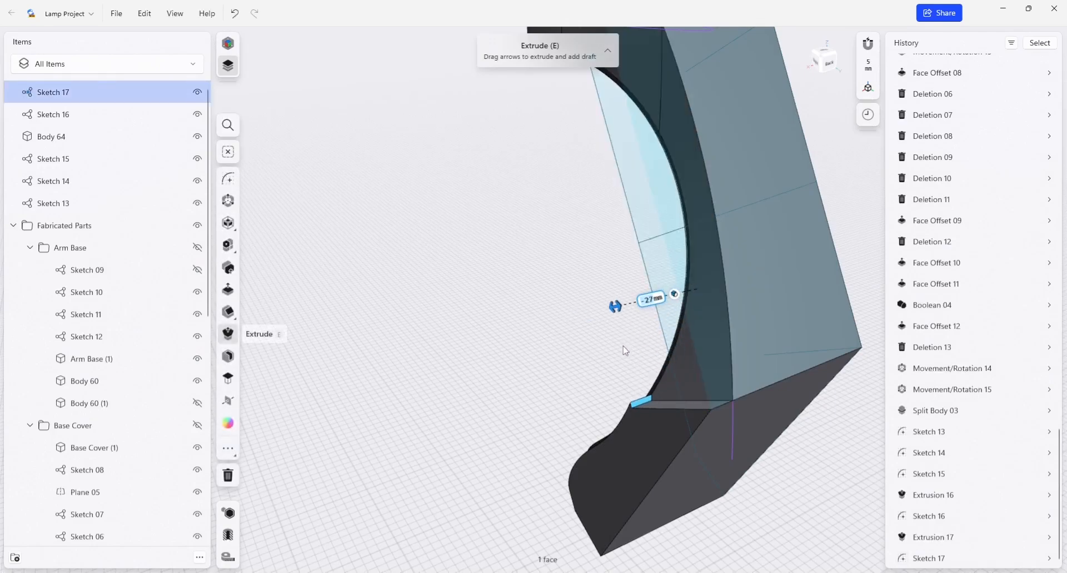
drag(623, 346, 620, 358)
right_drag(533, 391, 561, 379)
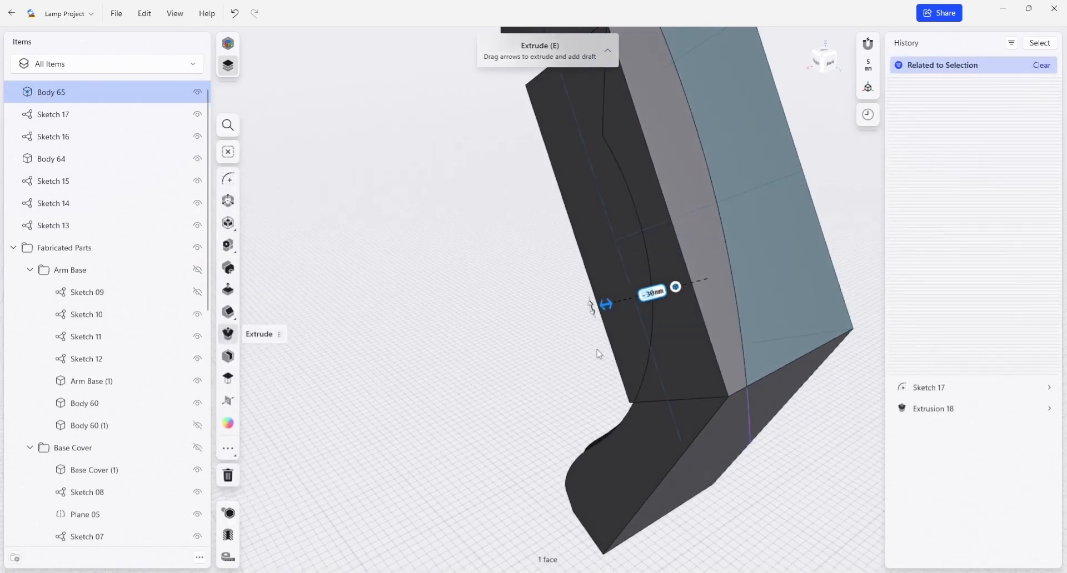
click(675, 286)
click(654, 314)
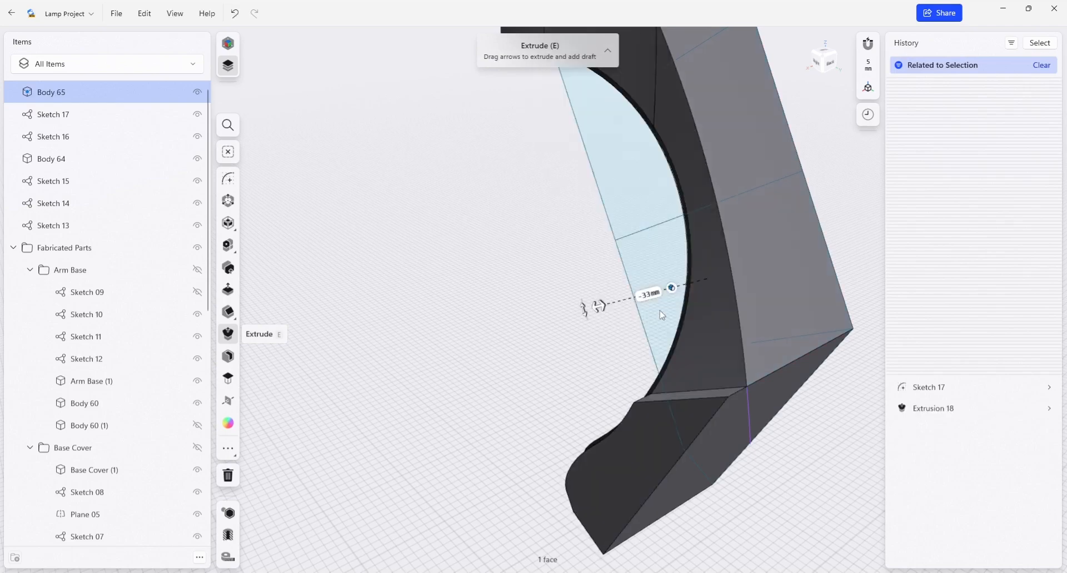
Inspect the second cut and start a sketch on the block's lower back face, below the slanted one
right_drag(533, 347, 648, 300)
right_drag(850, 510, 788, 379)
scroll(791, 373, down, 3)
right_drag(748, 446, 652, 375)
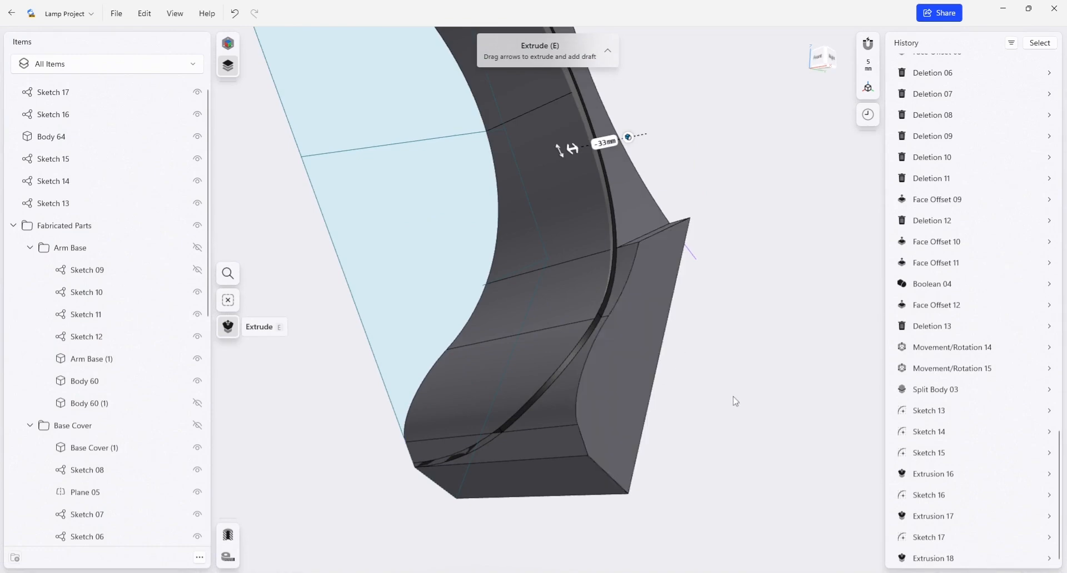
right_drag(735, 402, 707, 398)
click(709, 397)
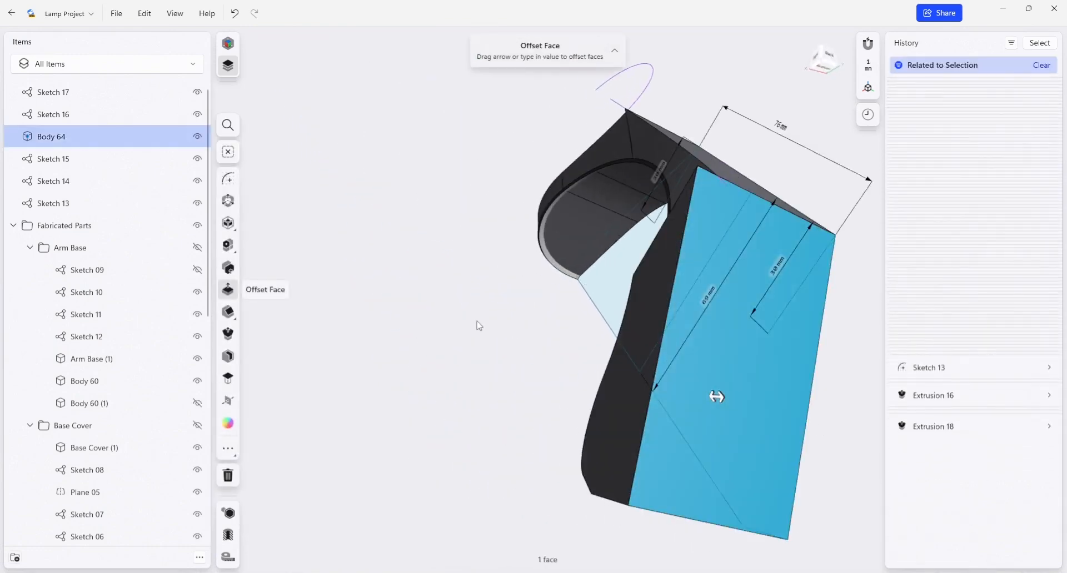
click(240, 182)
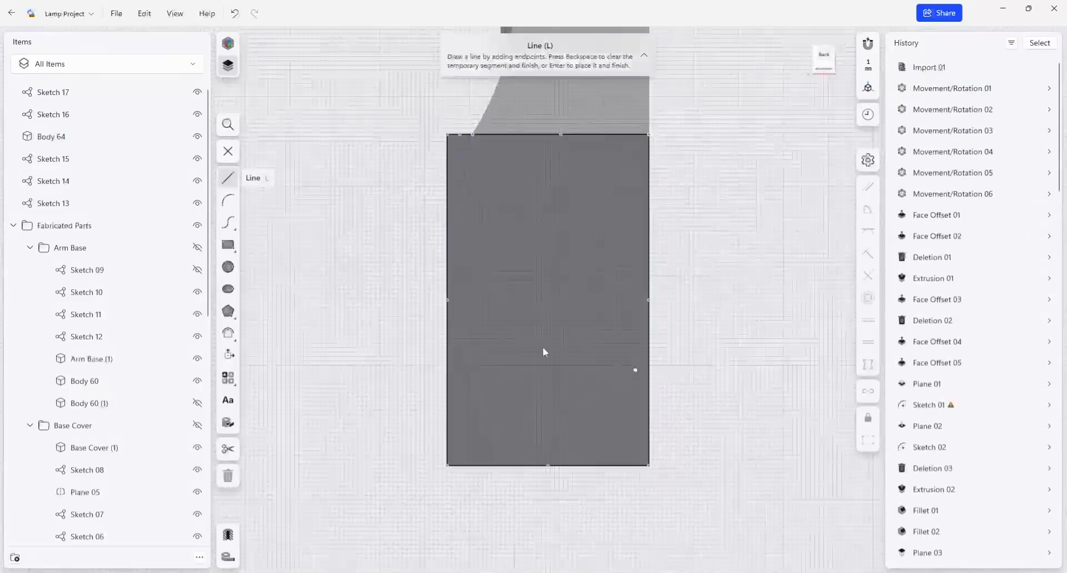
Project the three edges along the shade leaf's curved border onto the block's lower back face
right_drag(439, 331, 527, 334)
right_drag(583, 372, 368, 368)
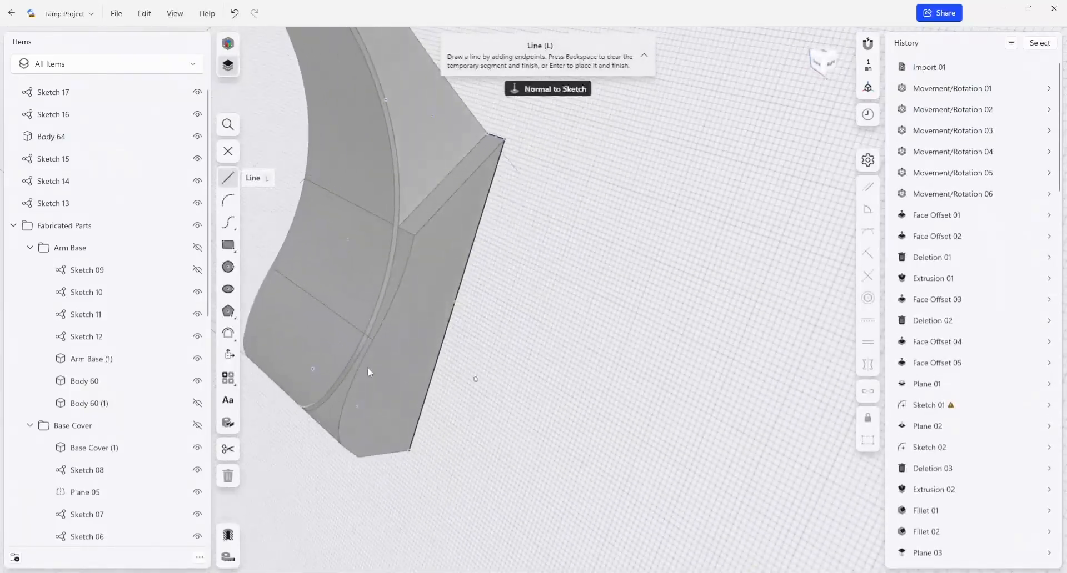
click(228, 422)
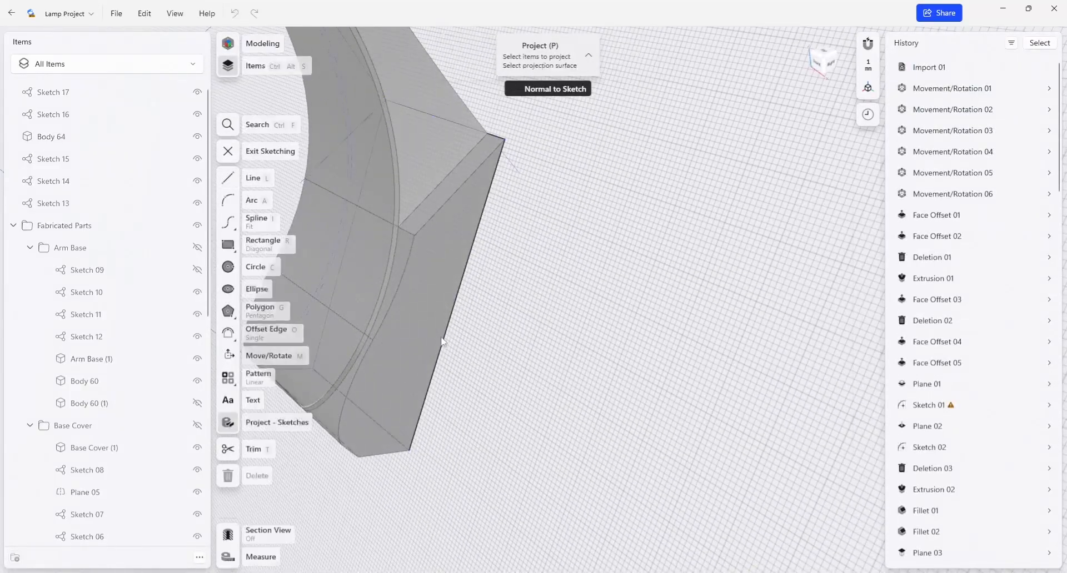
click(394, 263)
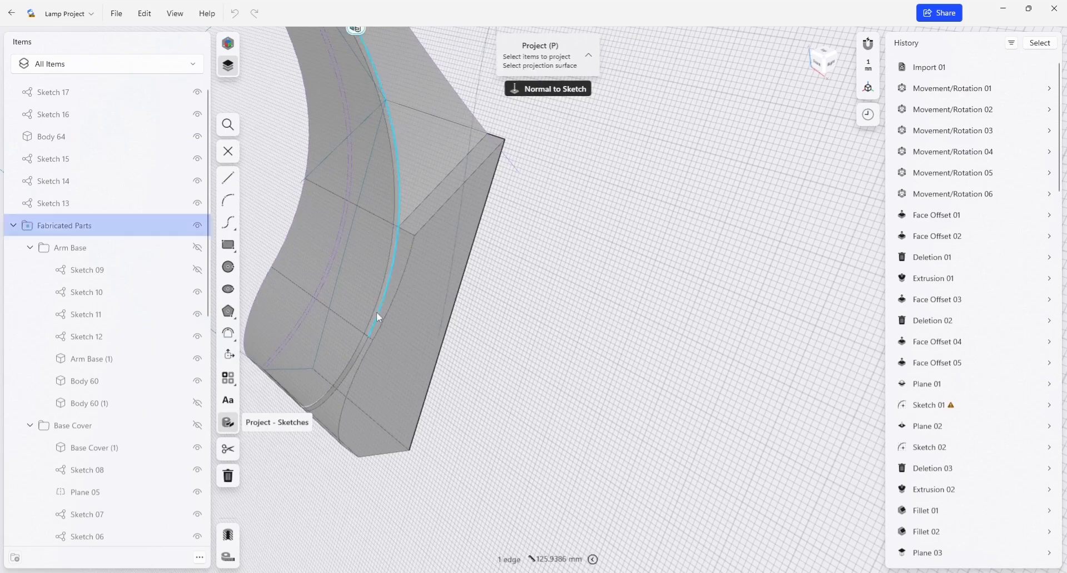
click(361, 350)
right_drag(558, 394, 453, 416)
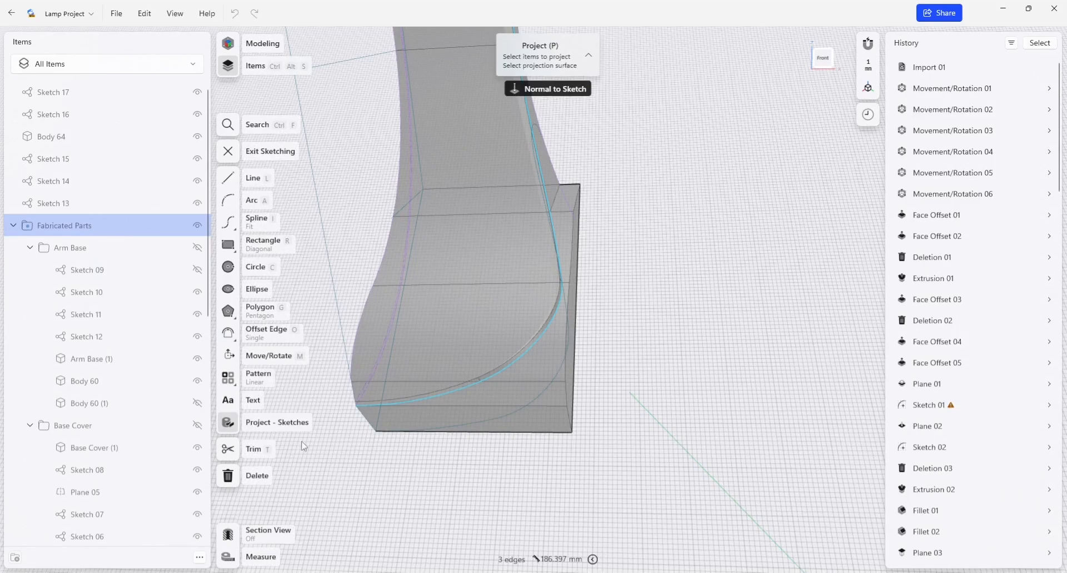
click(737, 333)
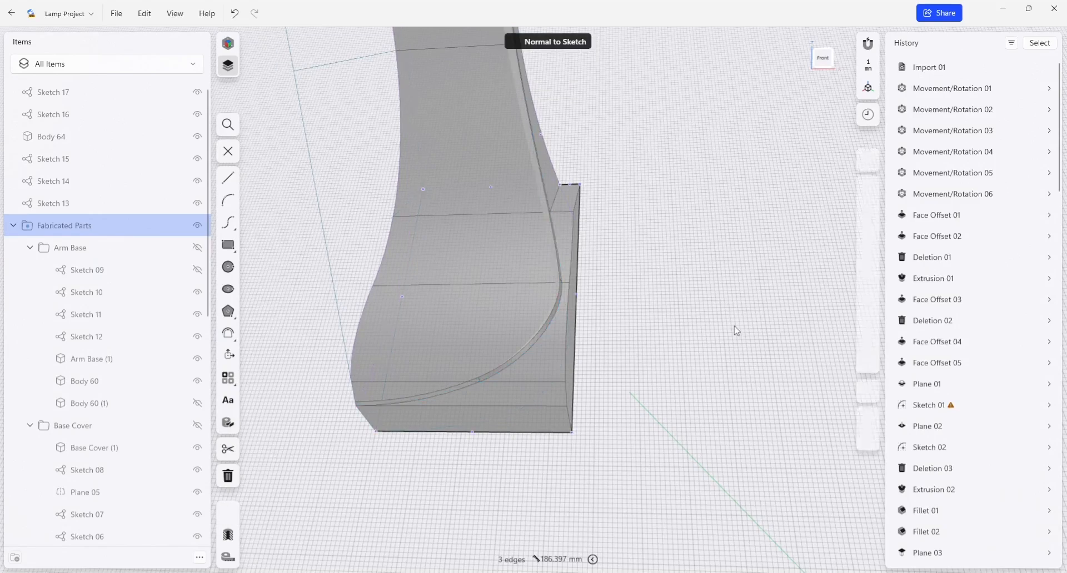
Leave the sketch and extrude the lower-face region outside the projected curve 26 mm inward to cut the block
right_drag(735, 330, 595, 313)
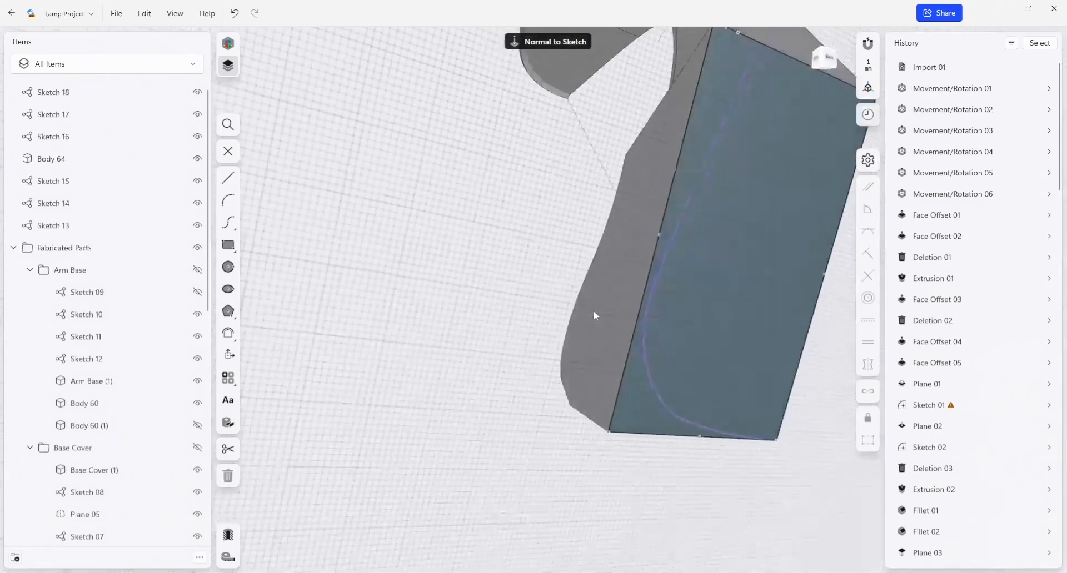
click(629, 388)
key(e)
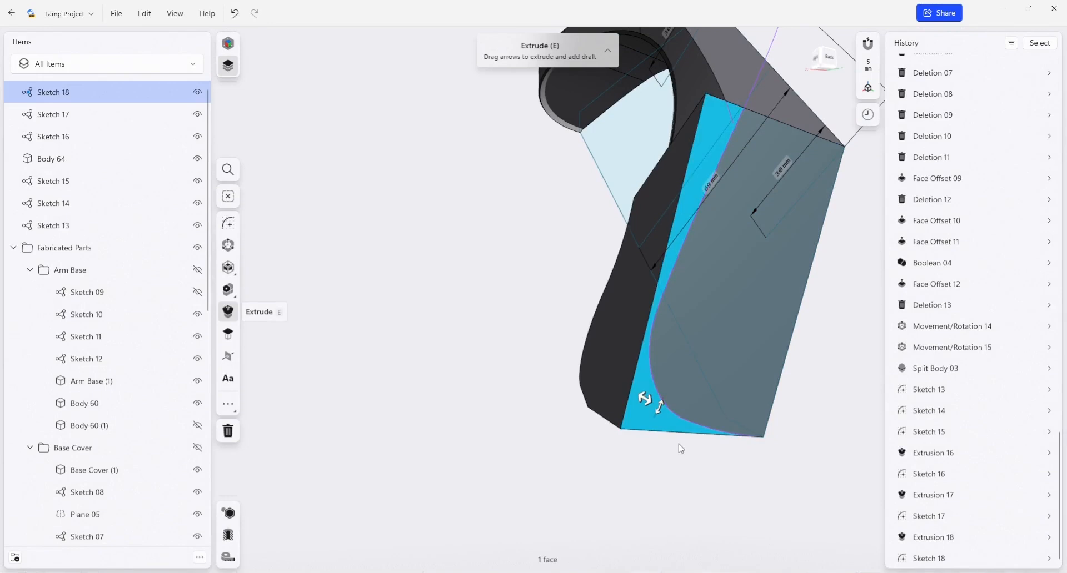
drag(647, 399, 588, 348)
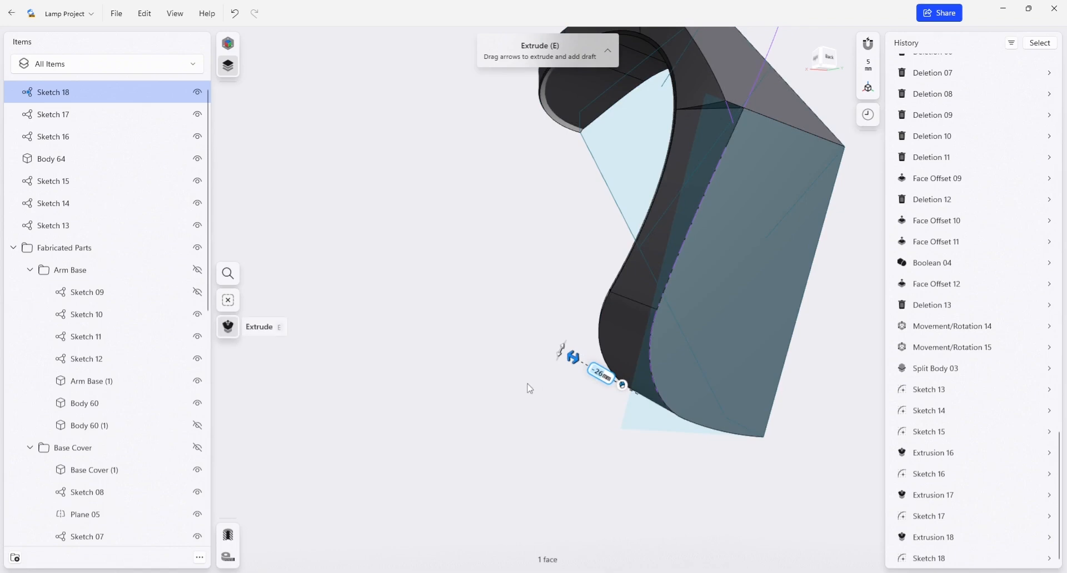
Examine the trimmed block along the leaf's edge, especially the corners where the three cuts meet
right_drag(505, 333, 805, 457)
scroll(550, 197, up, 3)
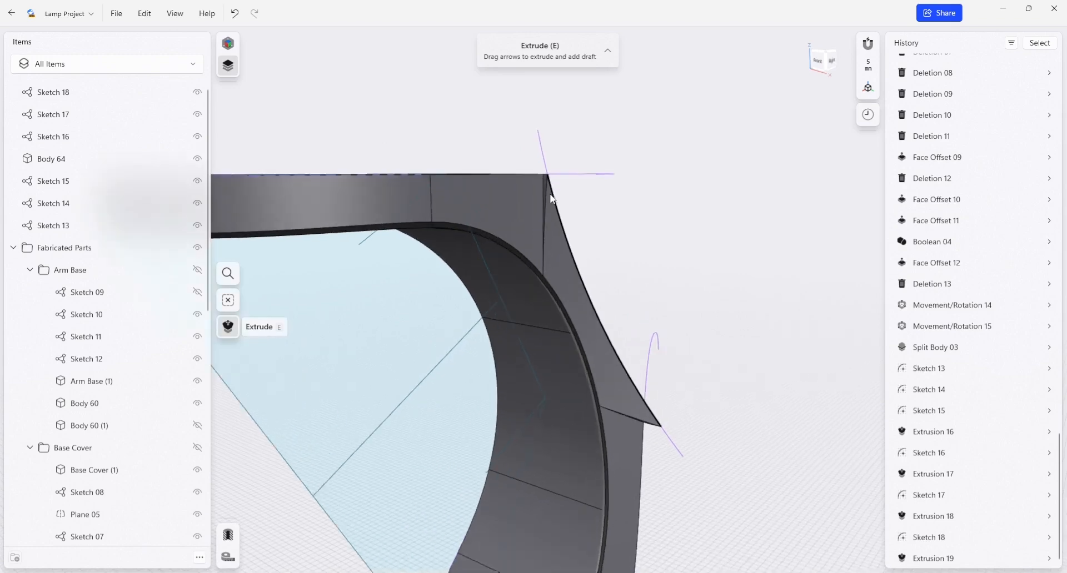
scroll(542, 191, up, 5)
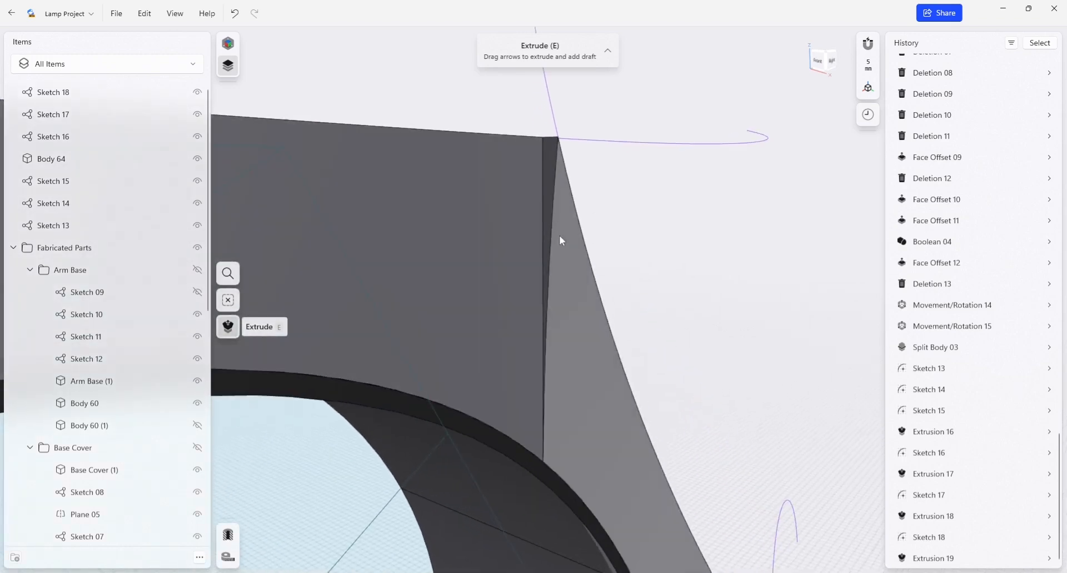
scroll(559, 236, down, 5)
mouse_move(560, 236)
right_down()
mouse_move(620, 250)
mouse_move(555, 238)
right_up()
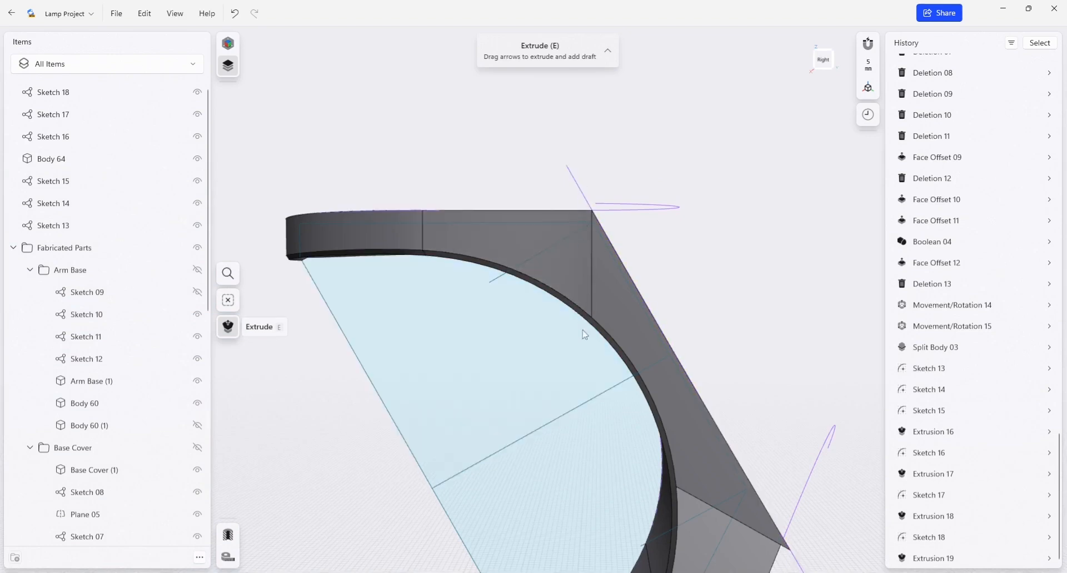
right_drag(584, 334, 784, 276)
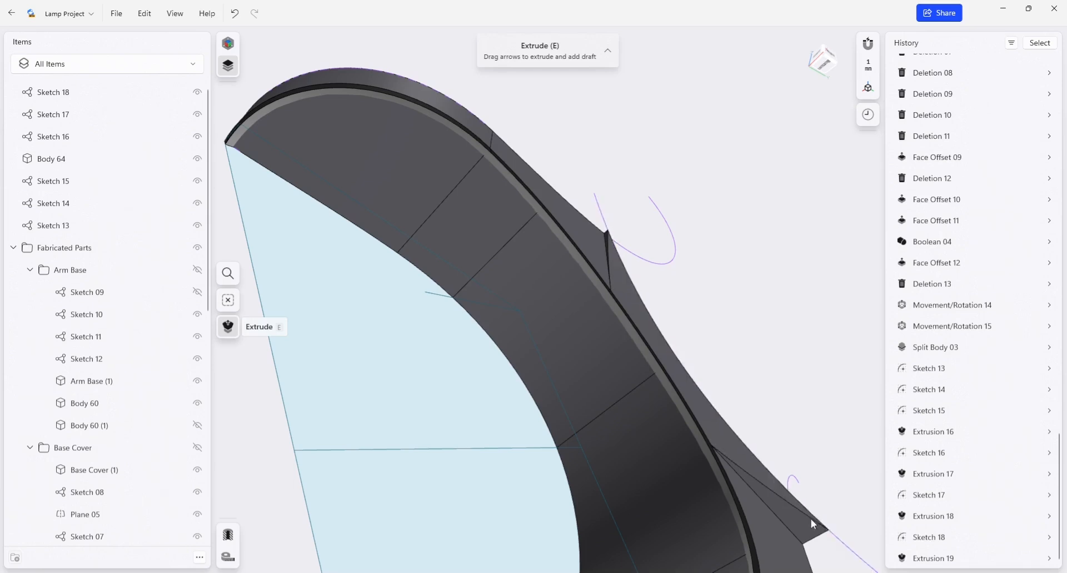
right_drag(829, 529, 750, 441)
scroll(732, 357, down, 3)
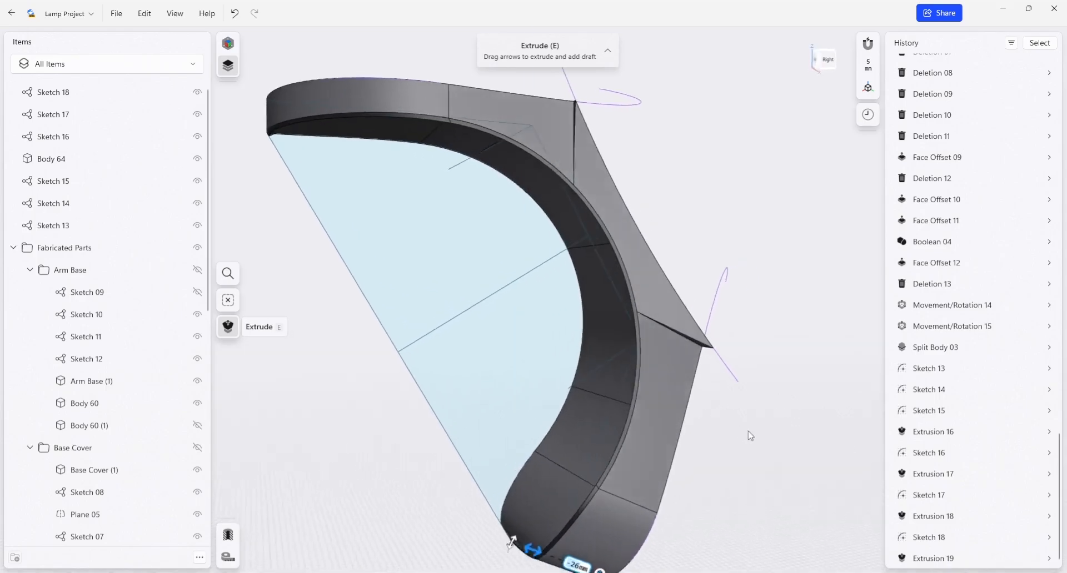
scroll(750, 440, up, 3)
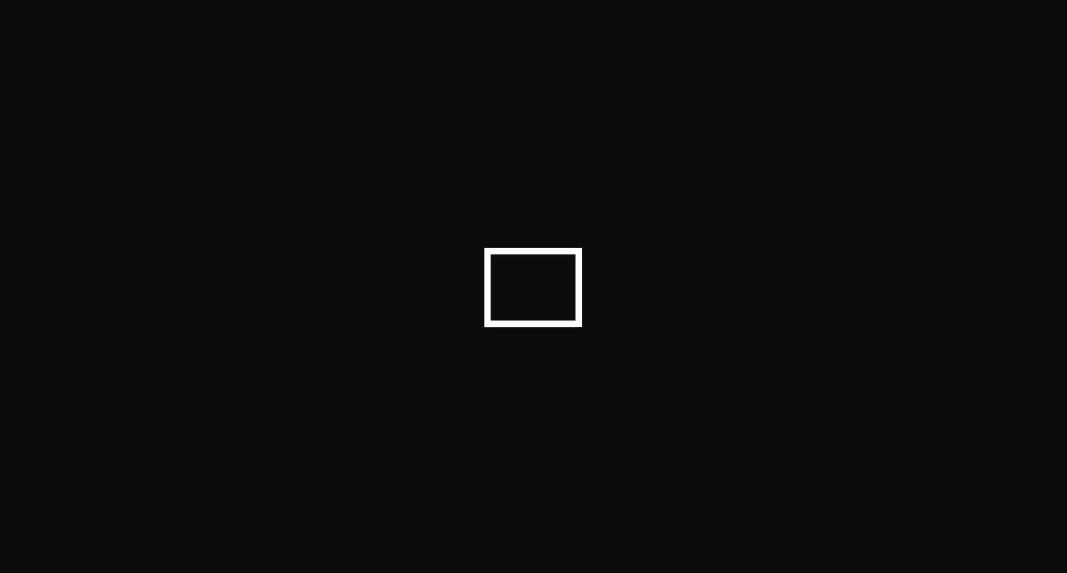